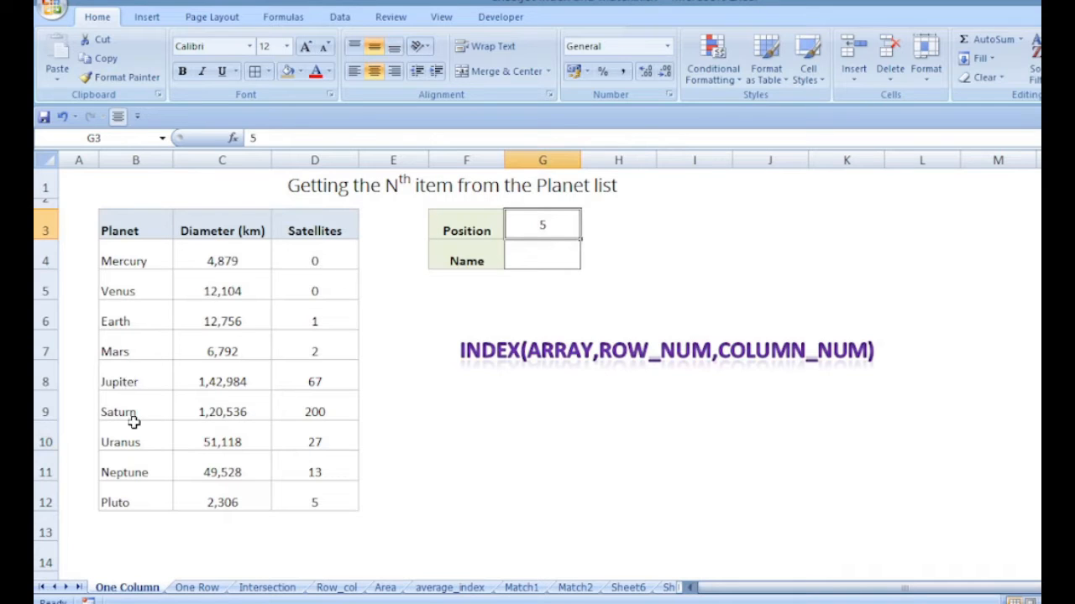
Enter the formula =INDEX(B4:B12,G3) in the Name cell G4 to return the planet at the given position
{"action": "left_click", "coordinate": [539, 251]}
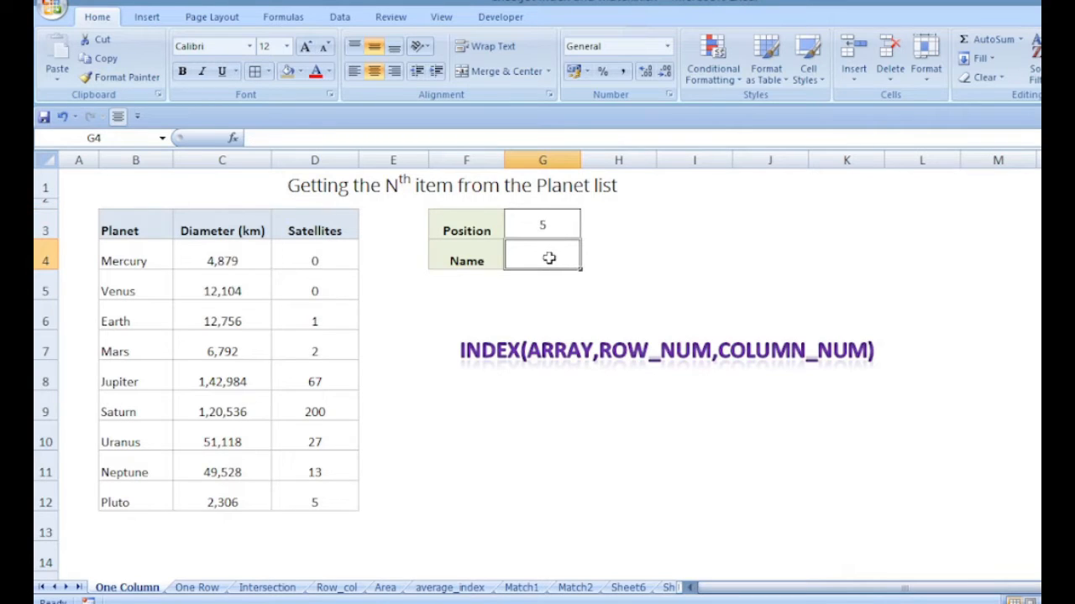
{"action": "type", "text": "=index("}
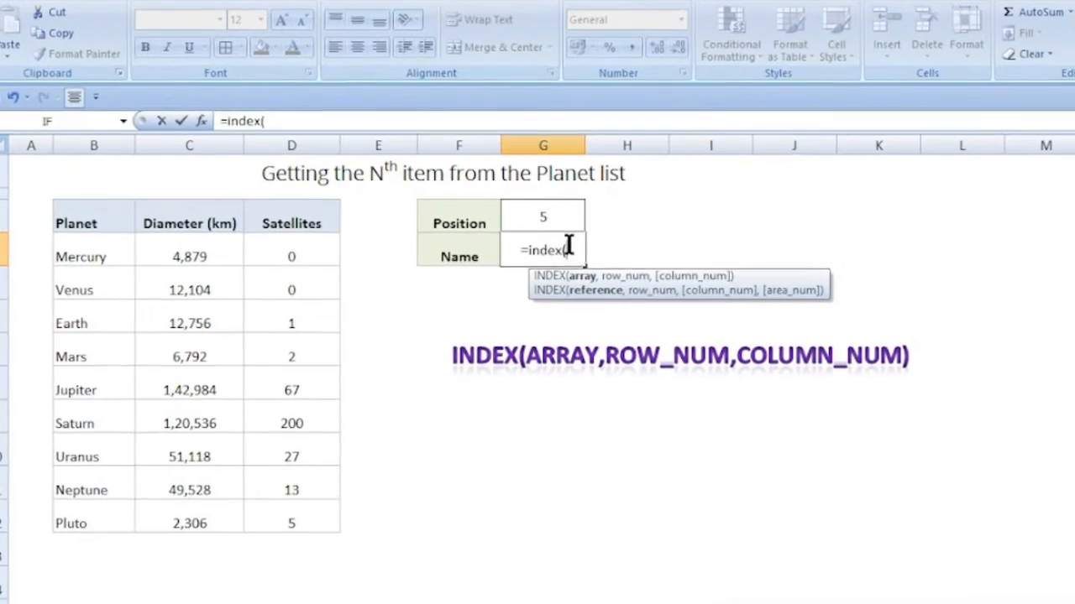
{"action": "left_click_drag", "start_coordinate": [51, 268], "coordinate": [53, 507]}
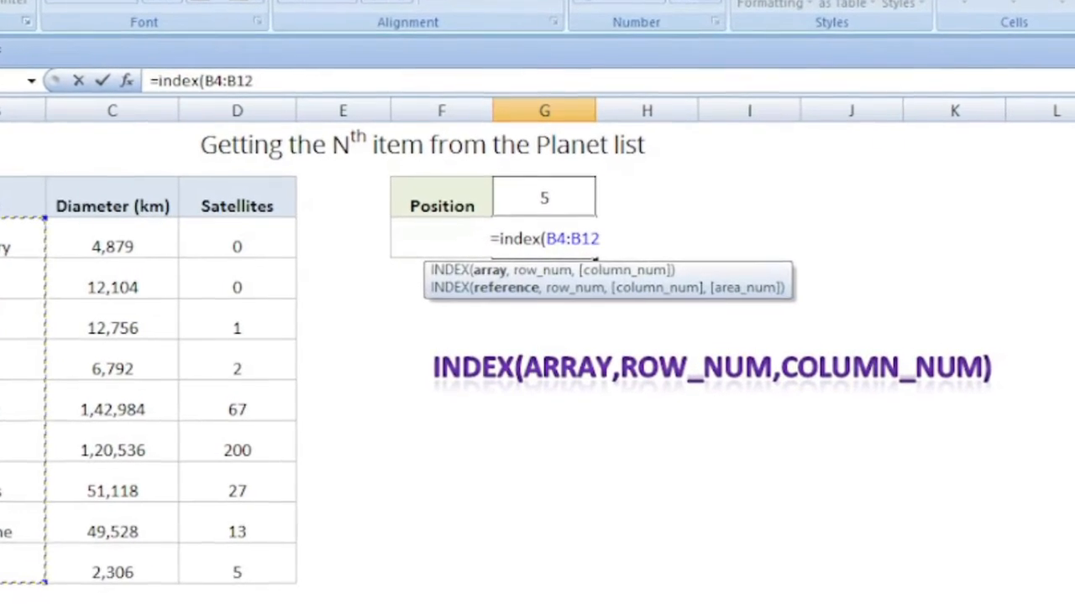
{"action": "type", "text": ","}
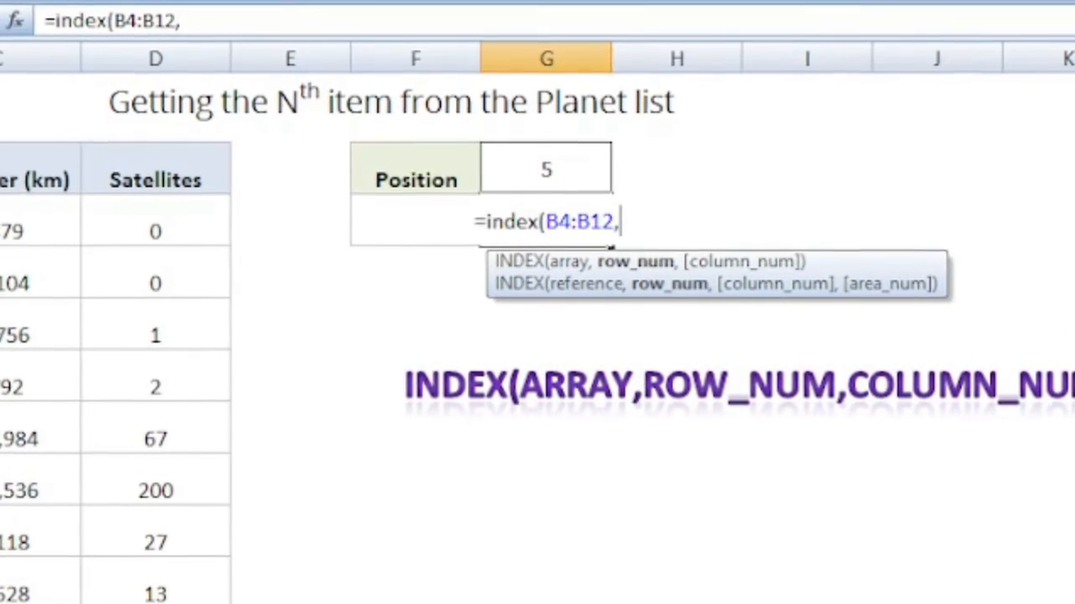
{"action": "left_click", "coordinate": [551, 159]}
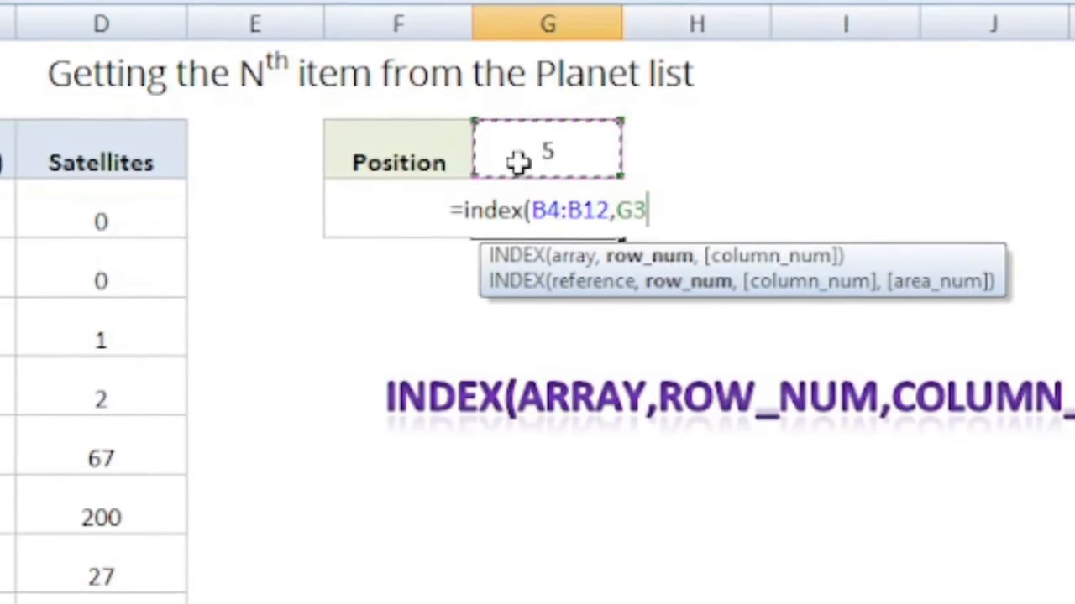
{"action": "type", "text": ")"}
{"action": "key", "text": "Return"}
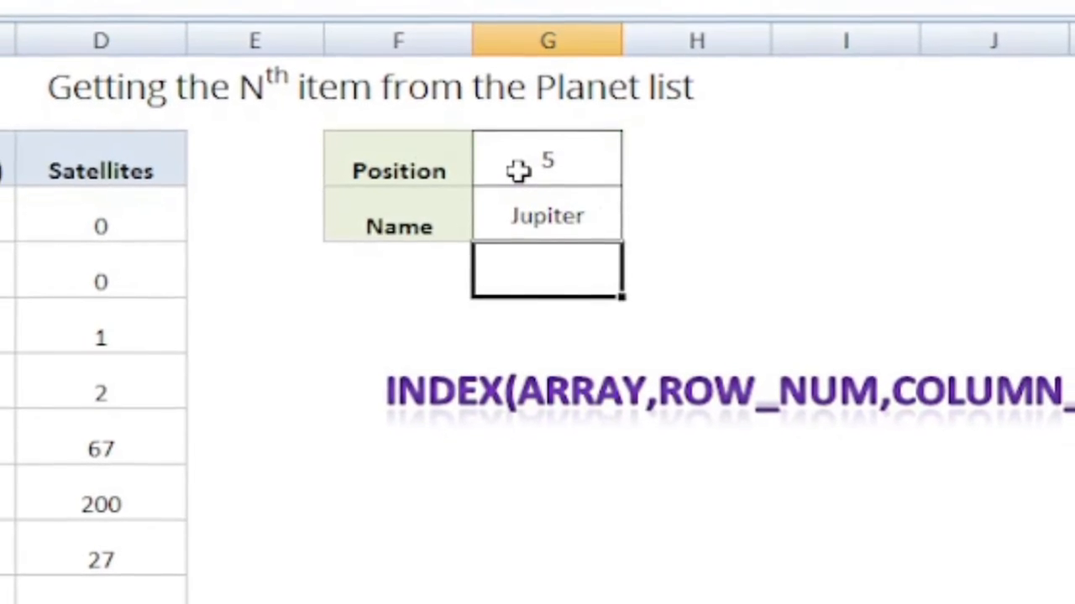
Set the Position value in G3 to 7
{"action": "double_click", "coordinate": [538, 163]}
{"action": "left_click_drag", "start_coordinate": [536, 164], "coordinate": [606, 165]}
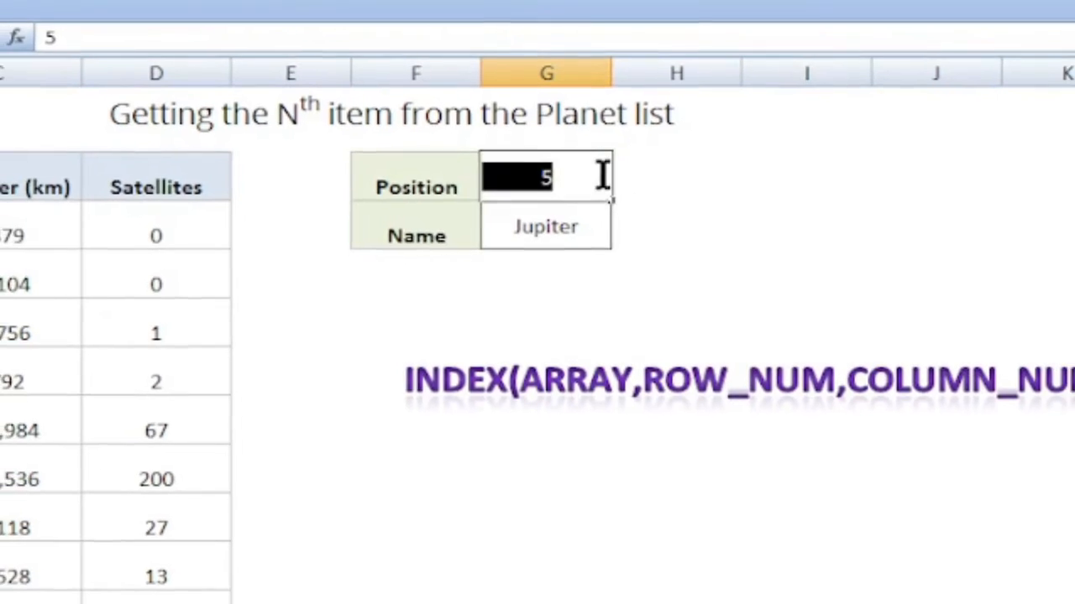
{"action": "type", "text": "7"}
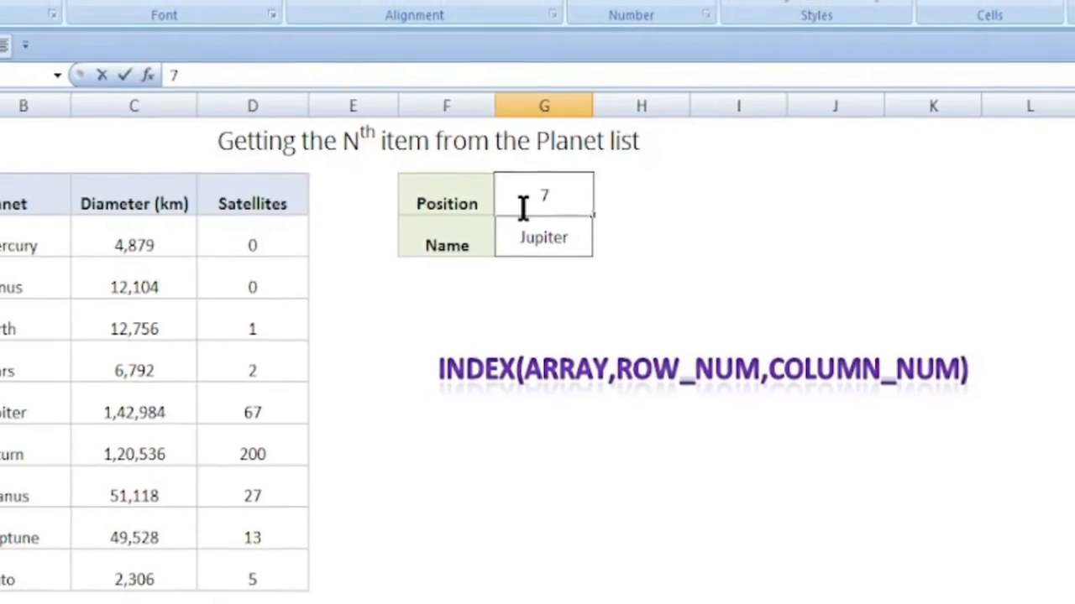
{"action": "key", "text": "Return"}
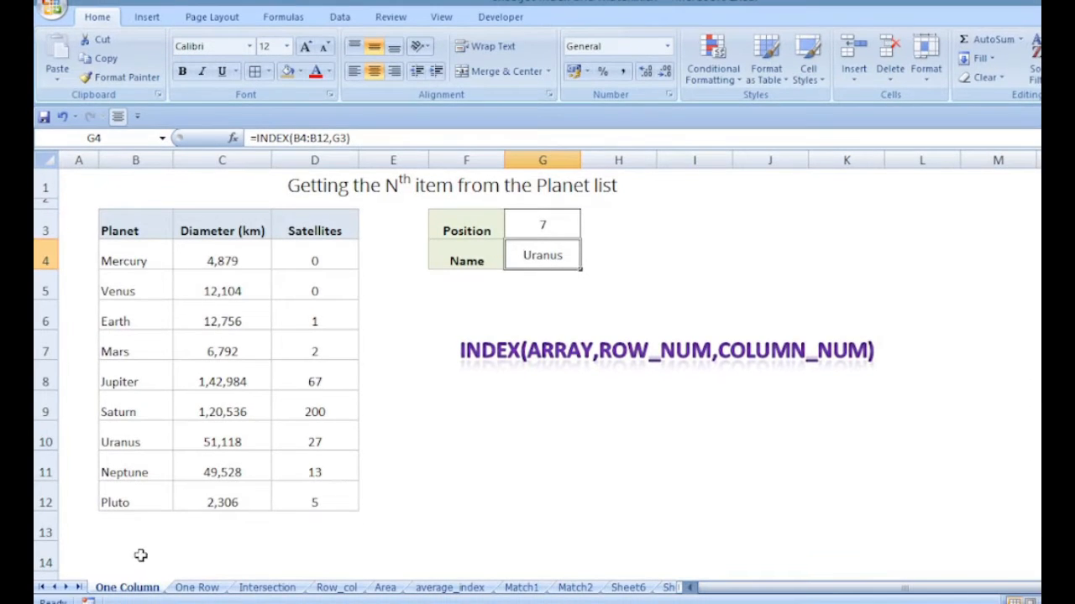
On the One Row sheet, enter =INDEX(C6:E6,0,H4) in the Sales cell H5 to return the chosen month's sales for the third row
{"action": "left_click", "coordinate": [198, 589]}
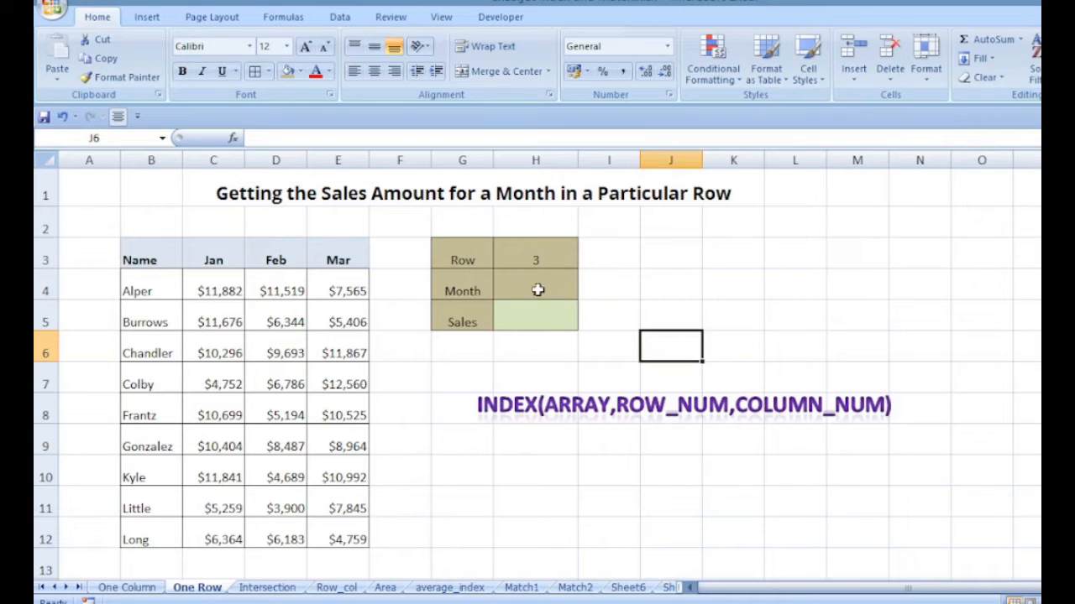
{"action": "left_click", "coordinate": [280, 355]}
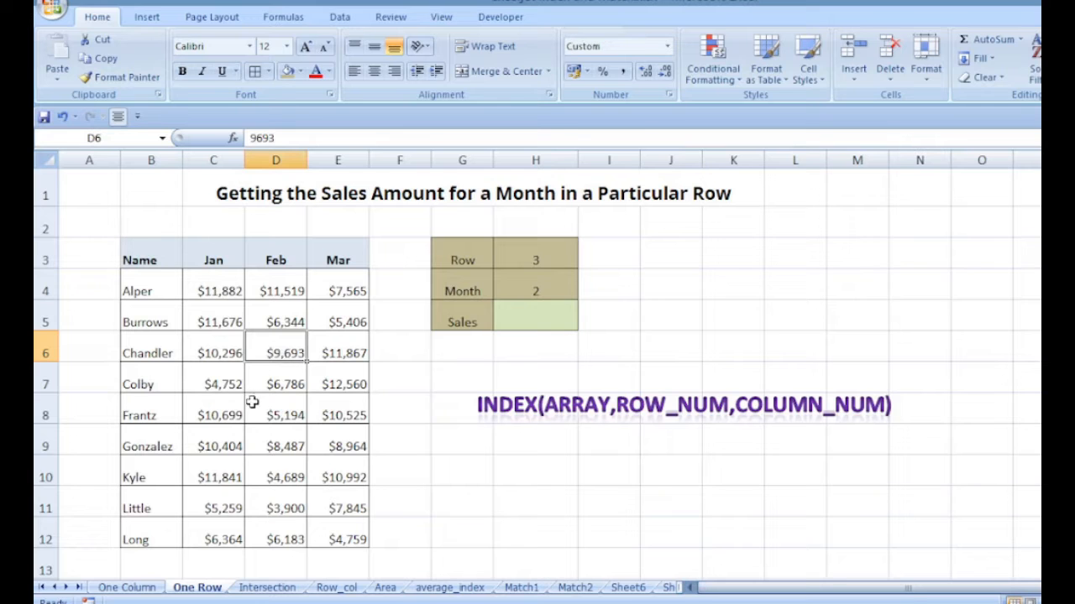
{"action": "left_click", "coordinate": [520, 316]}
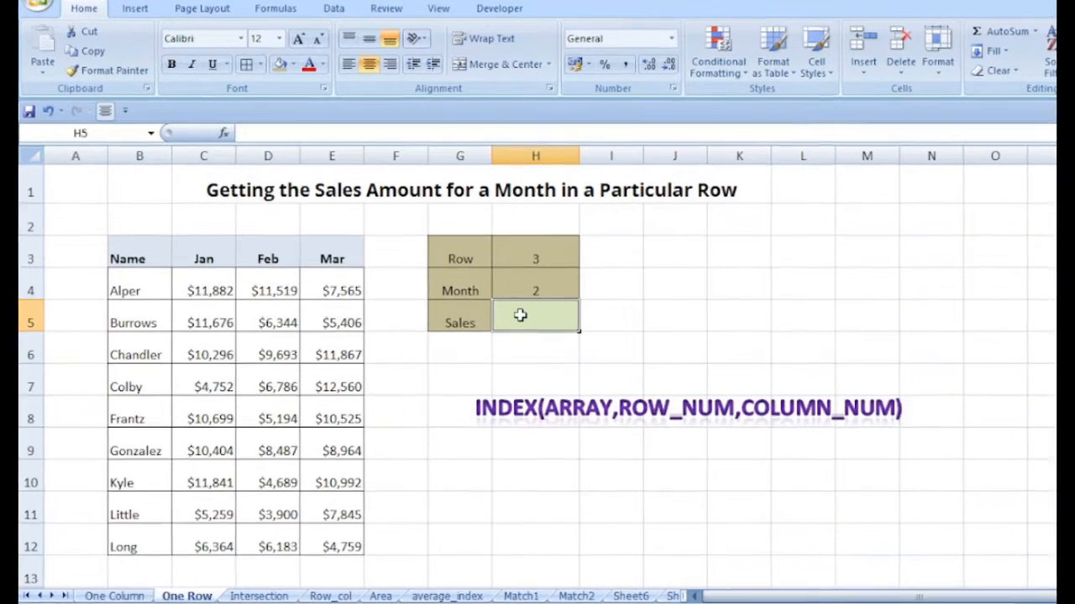
{"action": "type", "text": "=i"}
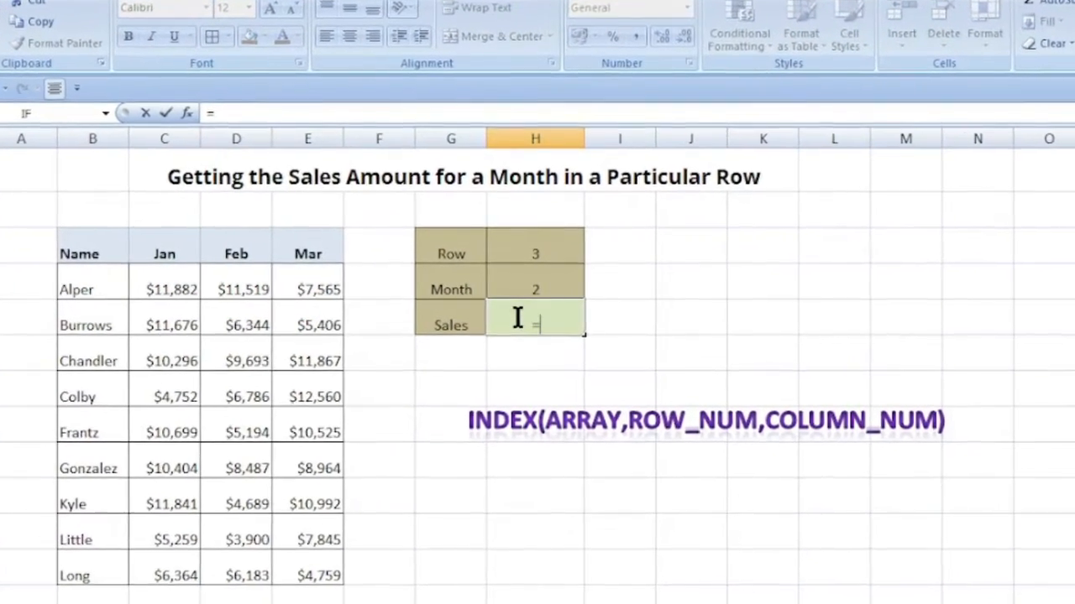
{"action": "type", "text": "ndex("}
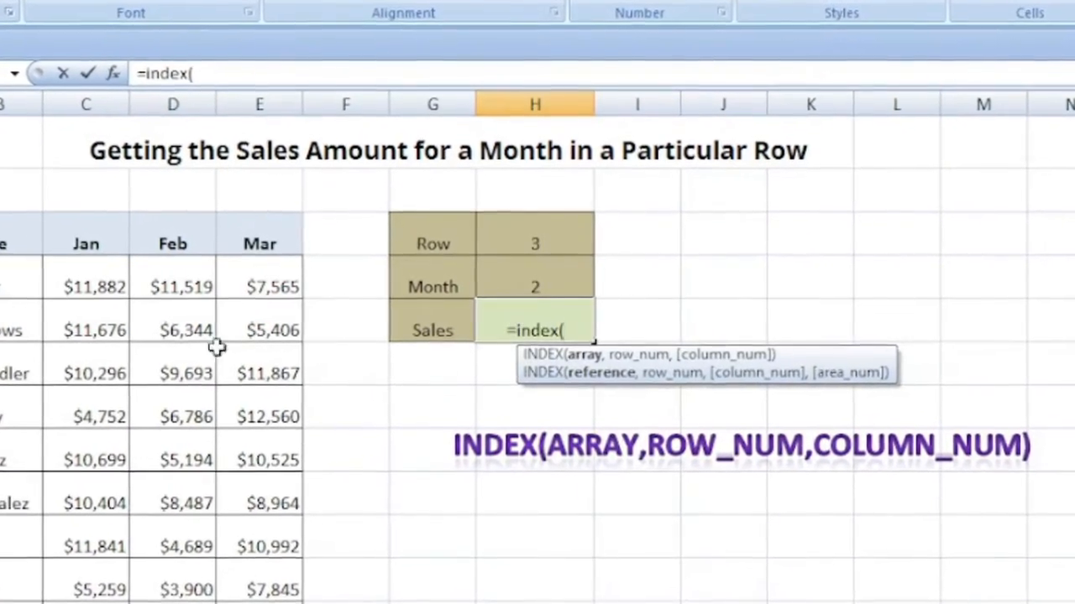
{"action": "left_click_drag", "start_coordinate": [63, 376], "coordinate": [246, 376]}
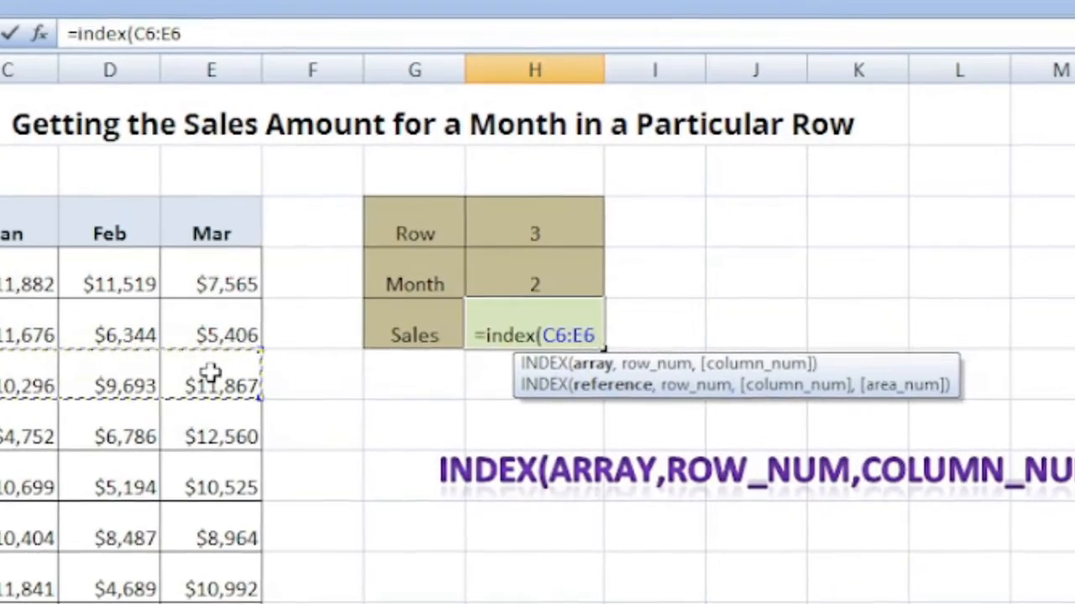
{"action": "type", "text": ",0"}
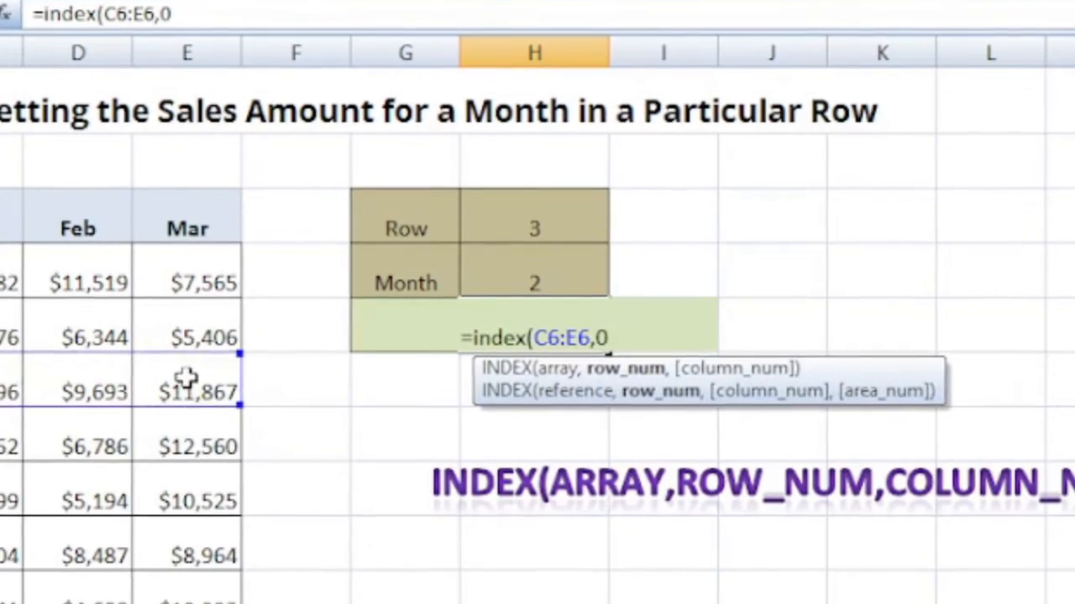
{"action": "type", "text": ","}
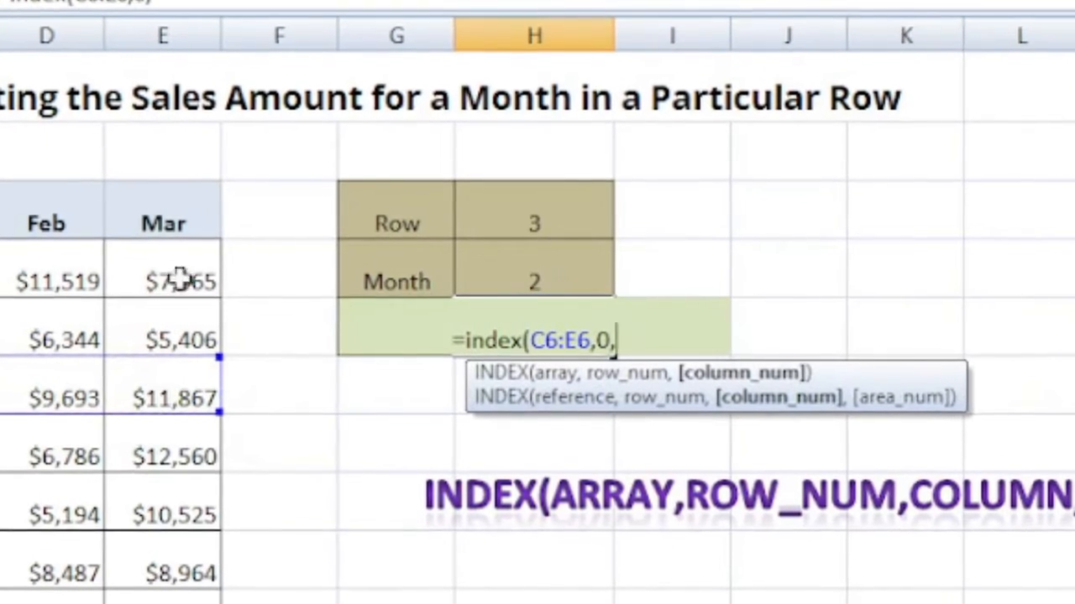
{"action": "left_click", "coordinate": [537, 280]}
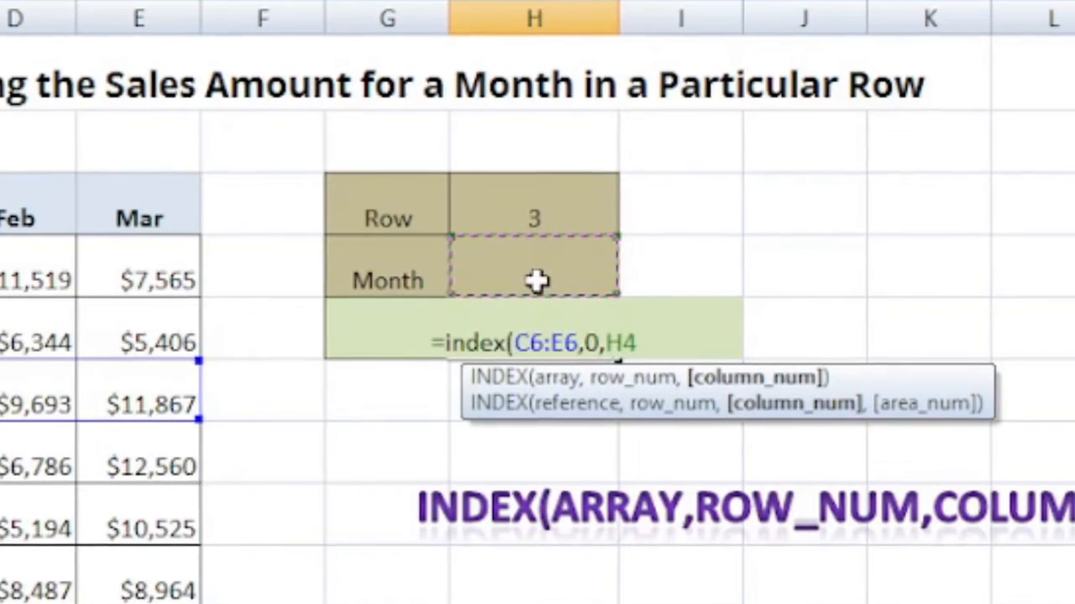
{"action": "type", "text": ")"}
{"action": "key", "text": "Return"}
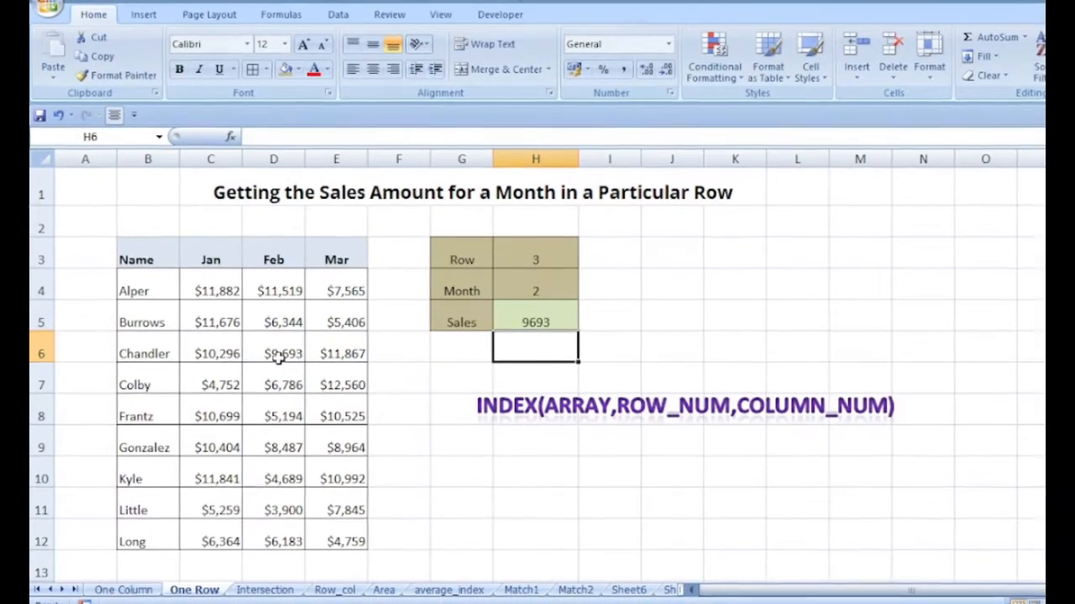
Set the Month value in H4 to 1 and select the Sales result cell
{"action": "double_click", "coordinate": [553, 284]}
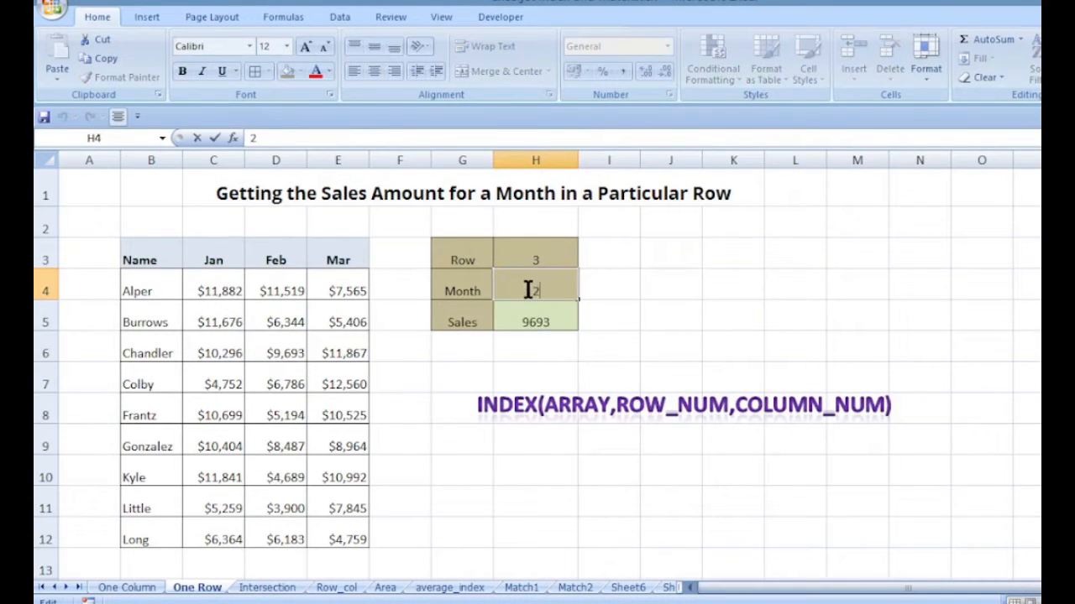
{"action": "mouse_move", "coordinate": [528, 288]}
{"action": "left_mouse_down"}
{"action": "mouse_move", "coordinate": [550, 288]}
{"action": "mouse_move", "coordinate": [525, 288]}
{"action": "left_mouse_up"}
{"action": "type", "text": "6"}
{"action": "type", "text": "1"}
{"action": "left_click", "coordinate": [565, 315]}
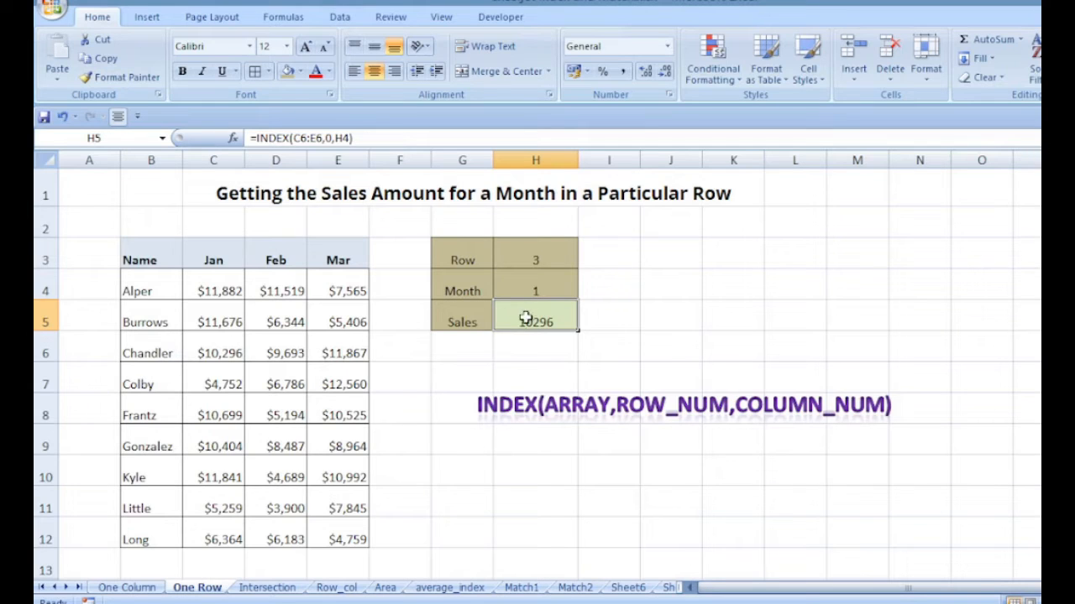
On the Intersection sheet, enter =INDEX(B4:D12,G3,1) in the Name cell G4, using 5 as the position in G3
{"action": "left_click", "coordinate": [279, 592]}
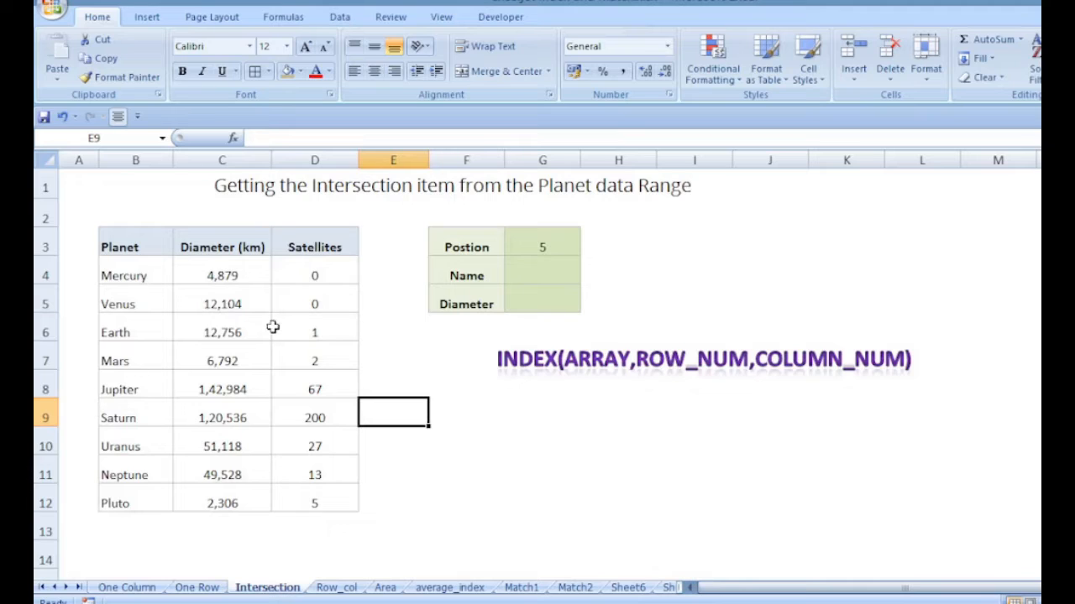
{"action": "left_click", "coordinate": [538, 246]}
{"action": "type", "text": "5"}
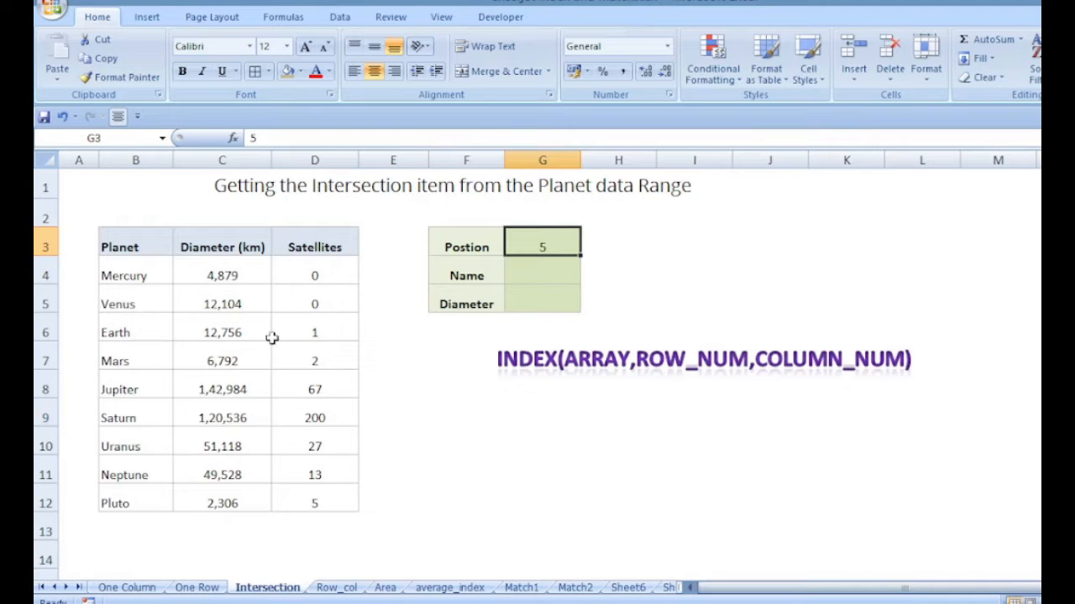
{"action": "left_click", "coordinate": [537, 280]}
{"action": "type", "text": "=index("}
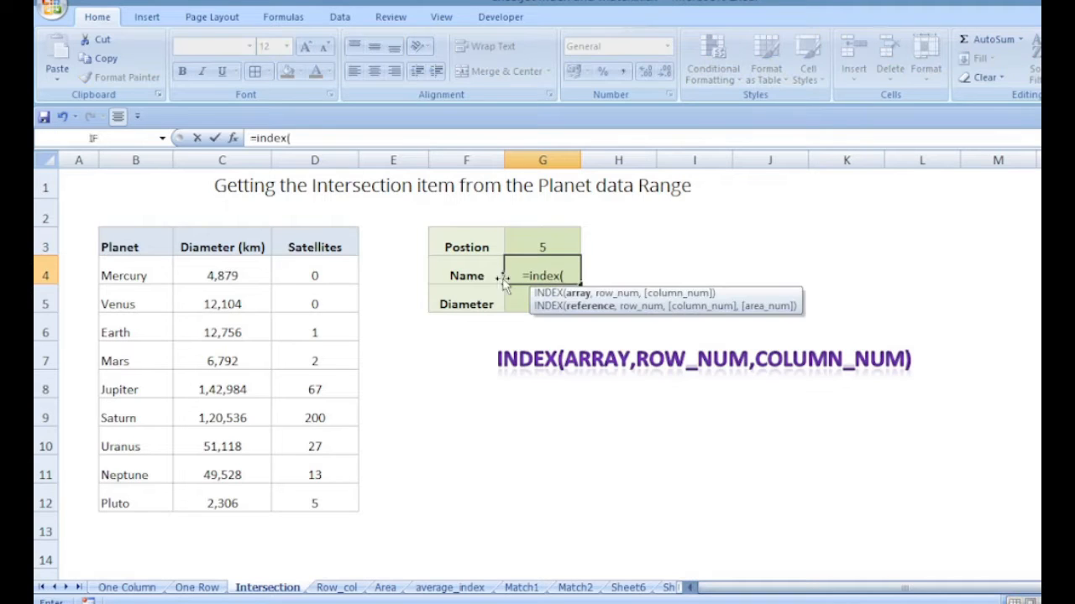
{"action": "left_click_drag", "start_coordinate": [126, 277], "coordinate": [310, 487]}
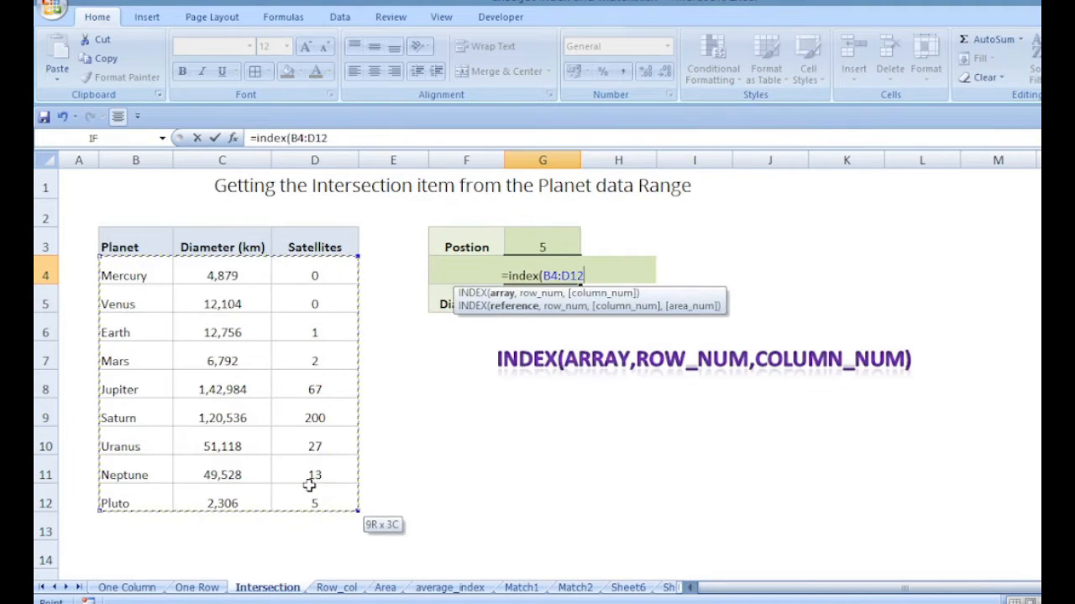
{"action": "type", "text": ","}
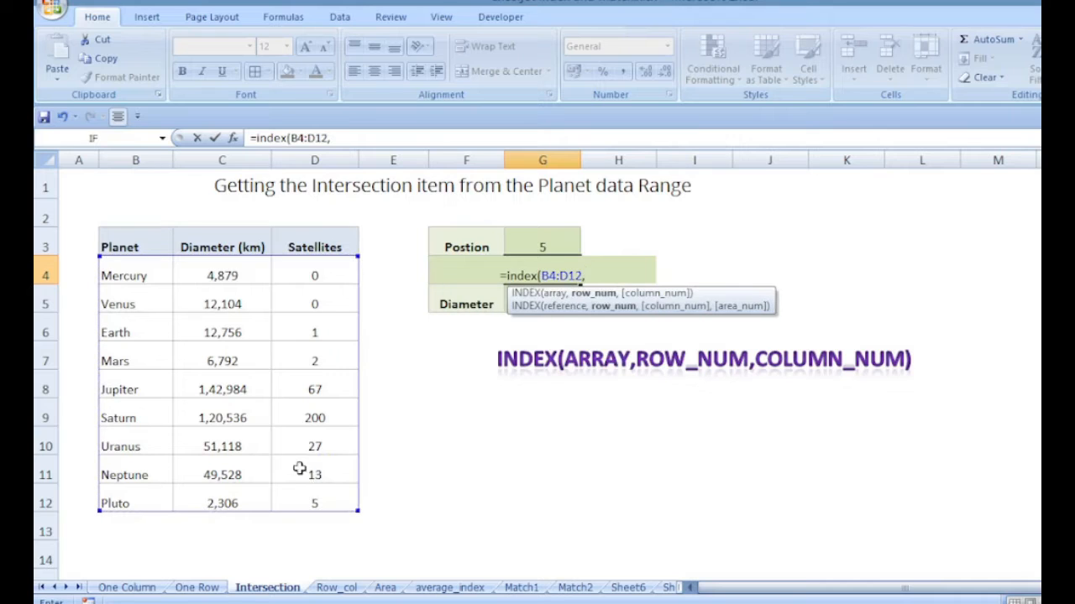
{"action": "left_click", "coordinate": [534, 242]}
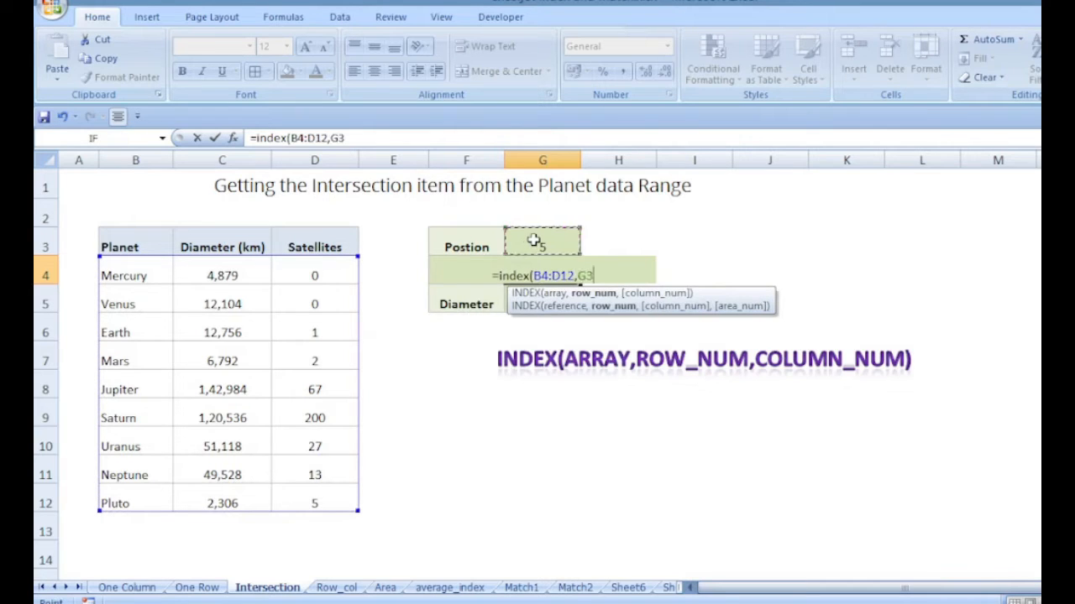
{"action": "type", "text": ","}
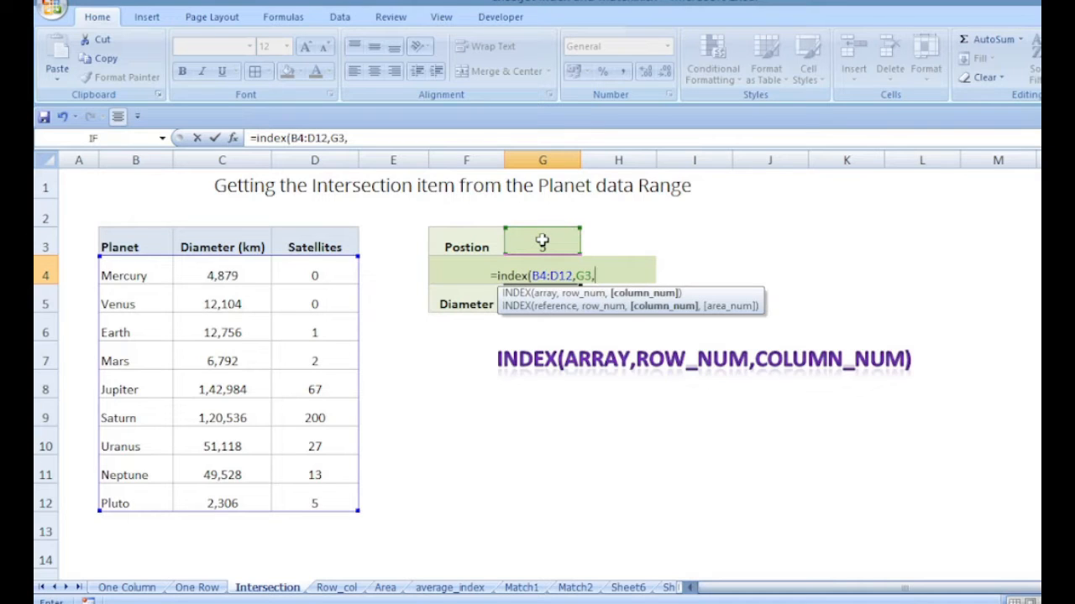
{"action": "type", "text": "1)"}
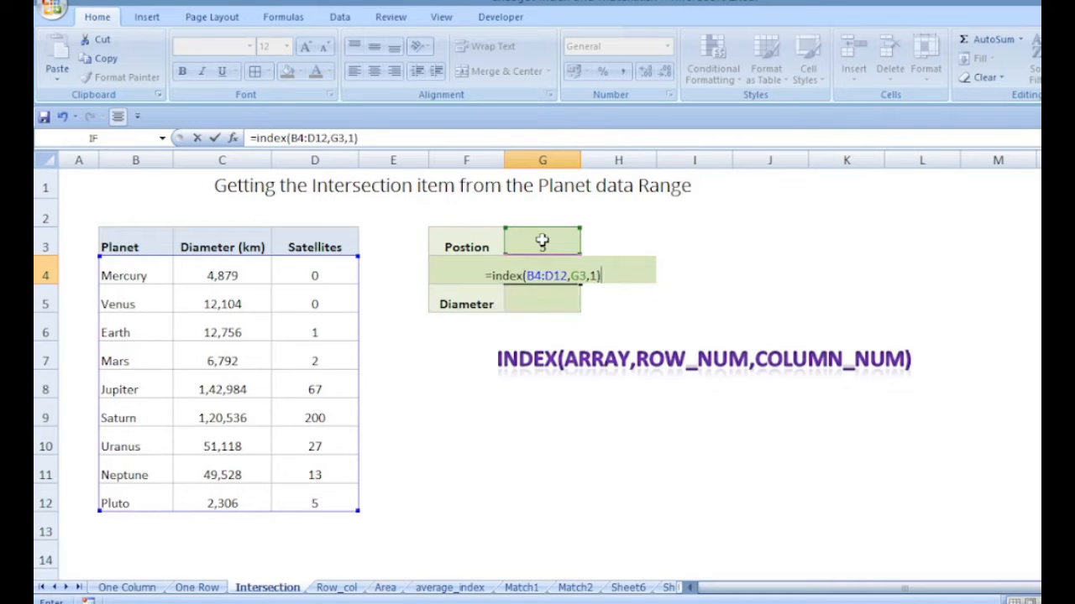
{"action": "key", "text": "Return"}
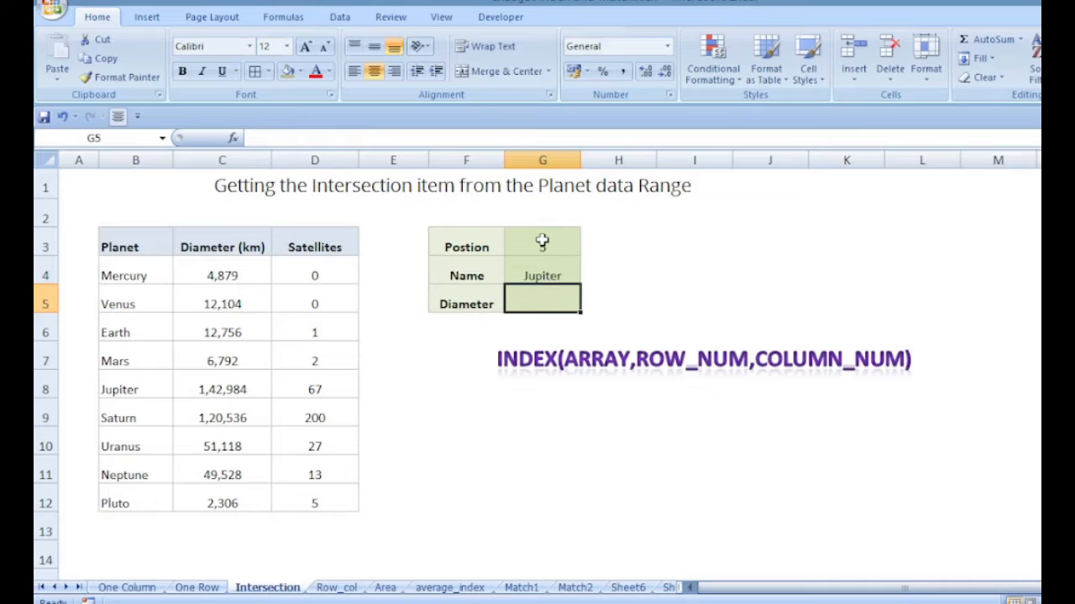
Lock the row references in the Name formula in G4 so it reads =INDEX(B$4:D$12,G$3,1)
{"action": "left_click", "coordinate": [544, 276]}
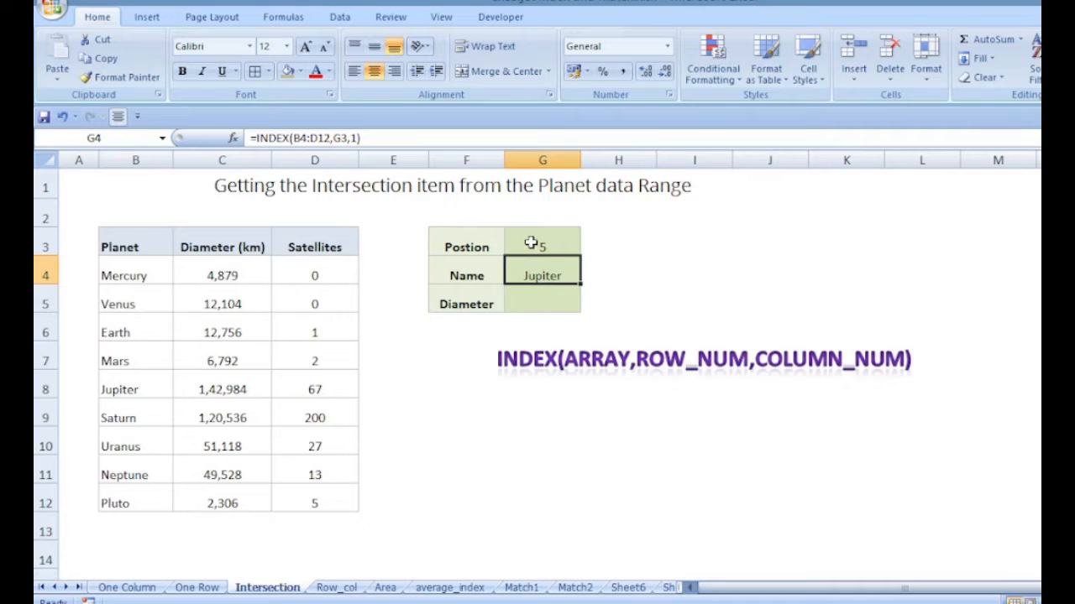
{"action": "left_click", "coordinate": [540, 305]}
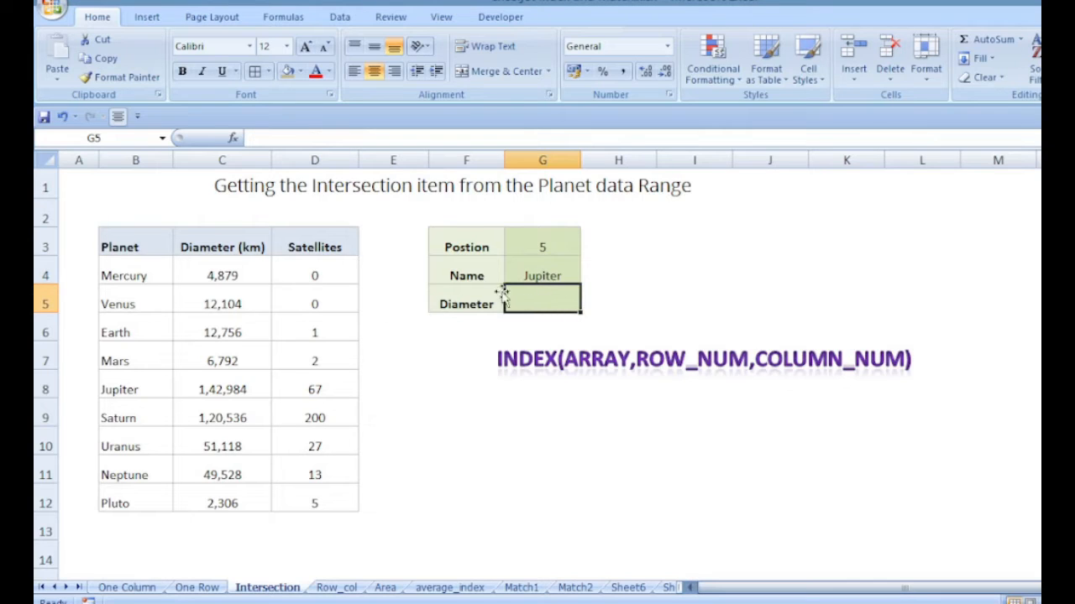
{"action": "left_click", "coordinate": [550, 270]}
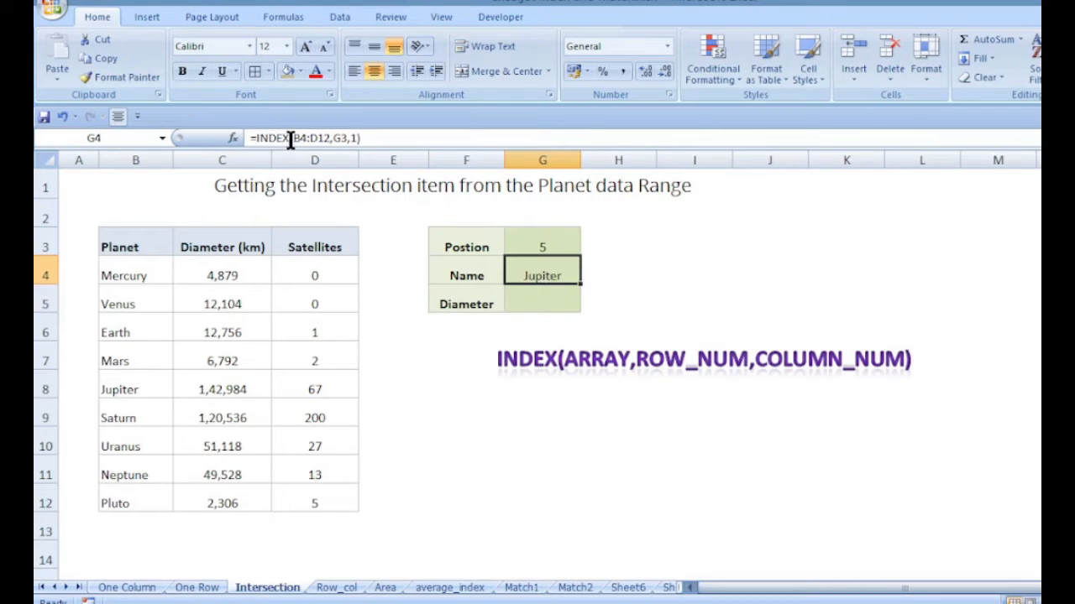
{"action": "left_click_drag", "start_coordinate": [294, 139], "coordinate": [336, 171]}
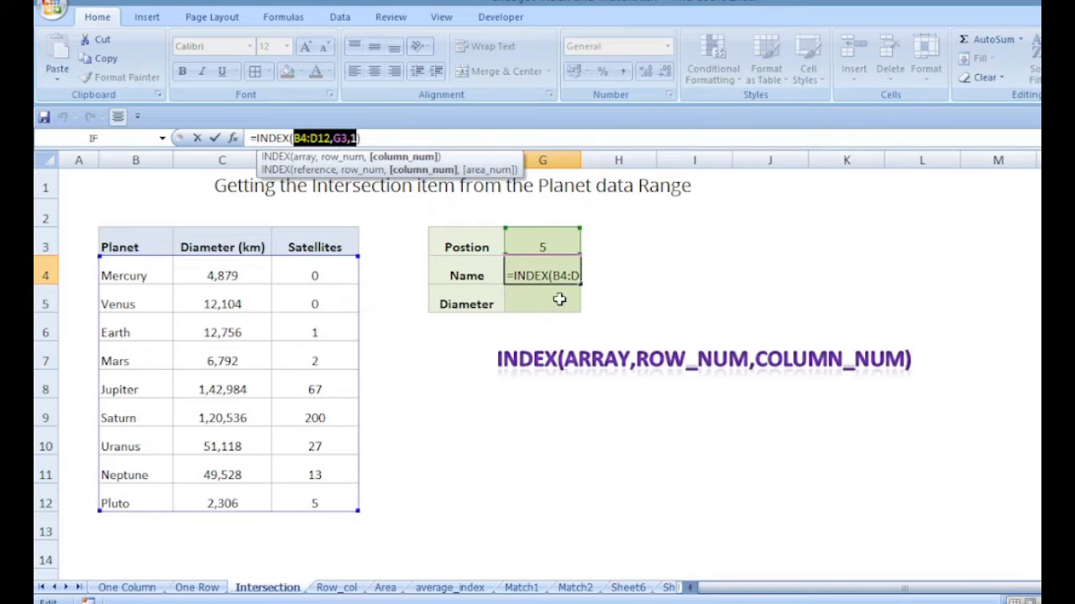
{"action": "left_click", "coordinate": [299, 138]}
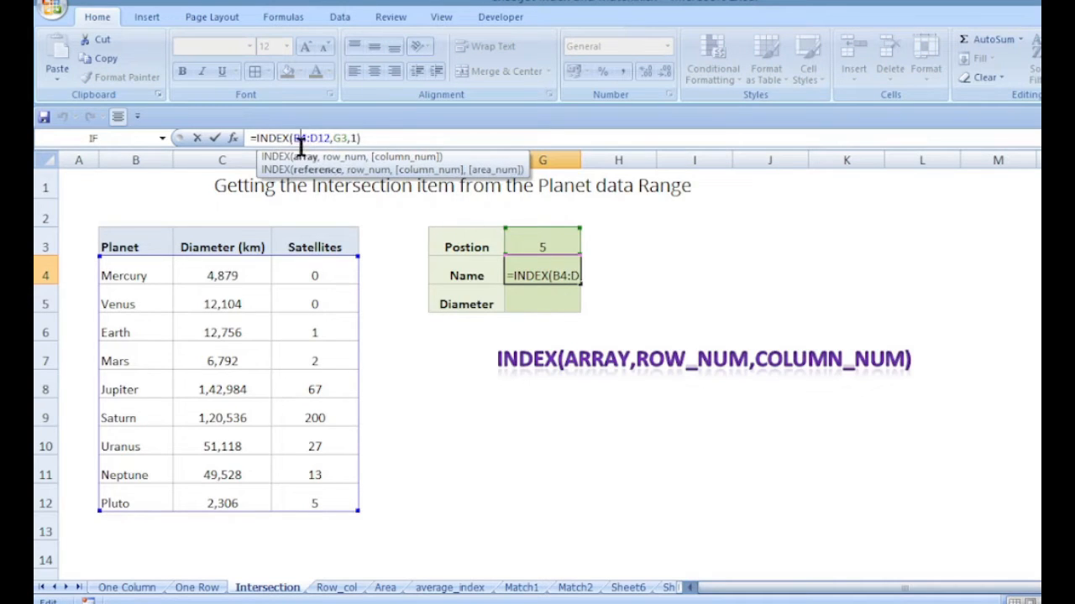
{"action": "type", "text": "$"}
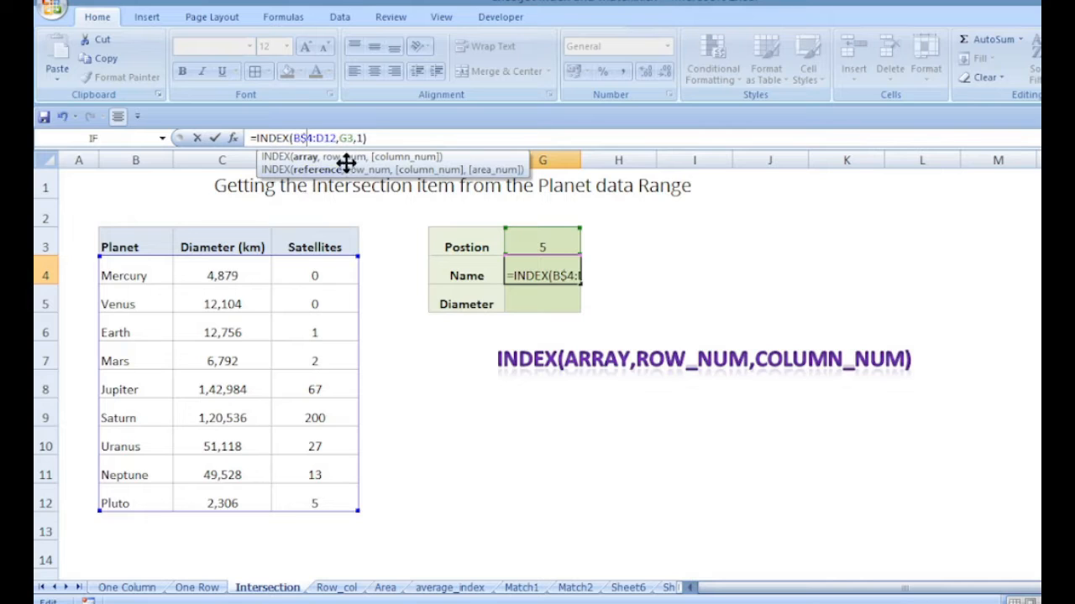
{"action": "left_click", "coordinate": [323, 138]}
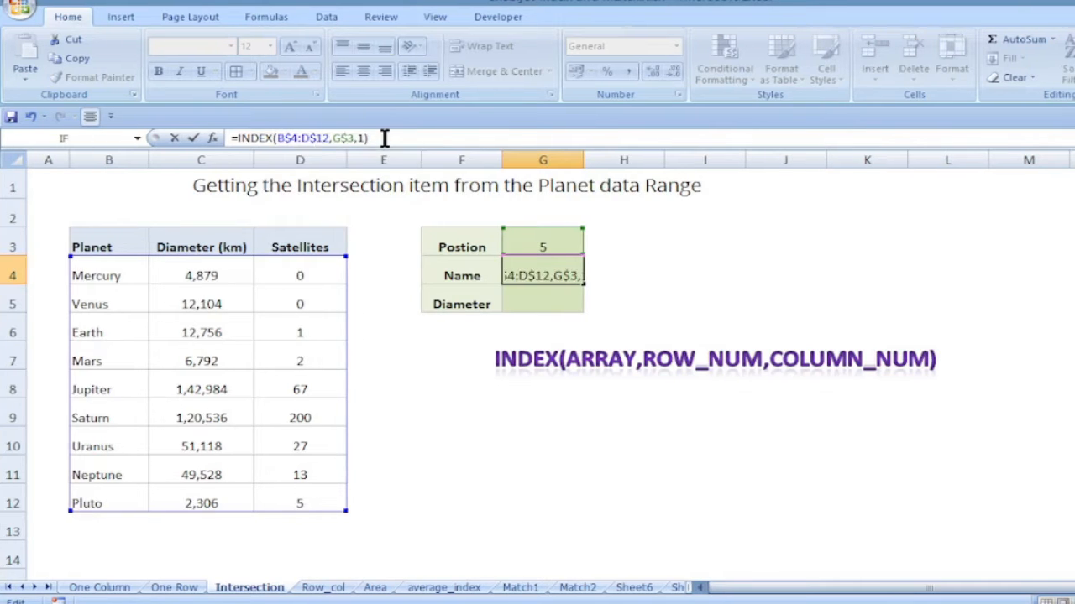
{"action": "key", "text": "Return"}
Copy the Name formula down to the Diameter cell G5 and set its column number to 2
{"action": "left_click", "coordinate": [556, 267]}
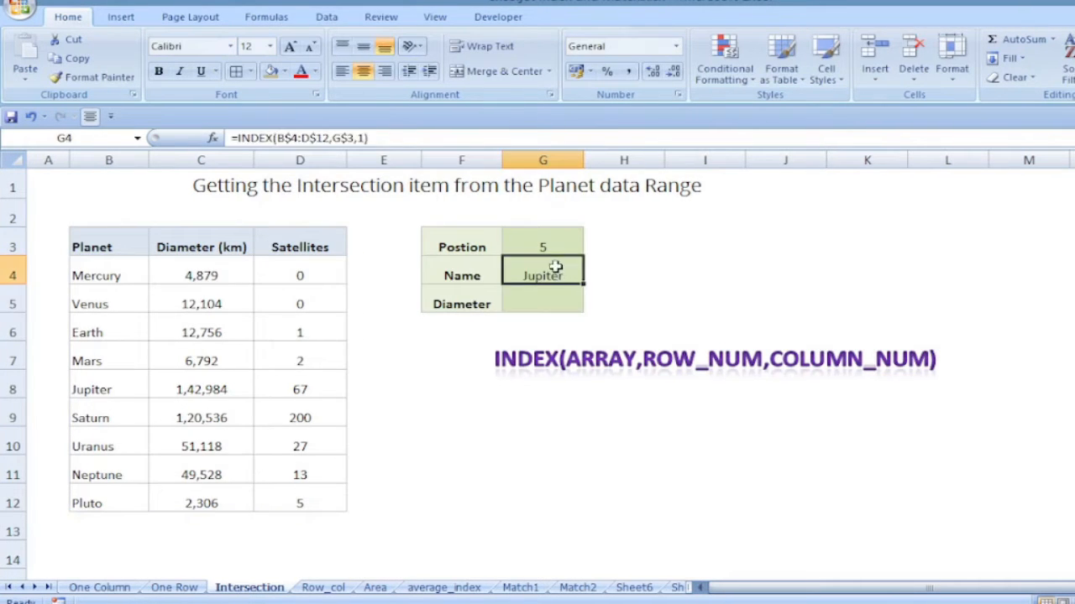
{"action": "left_click_drag", "start_coordinate": [585, 284], "coordinate": [585, 311]}
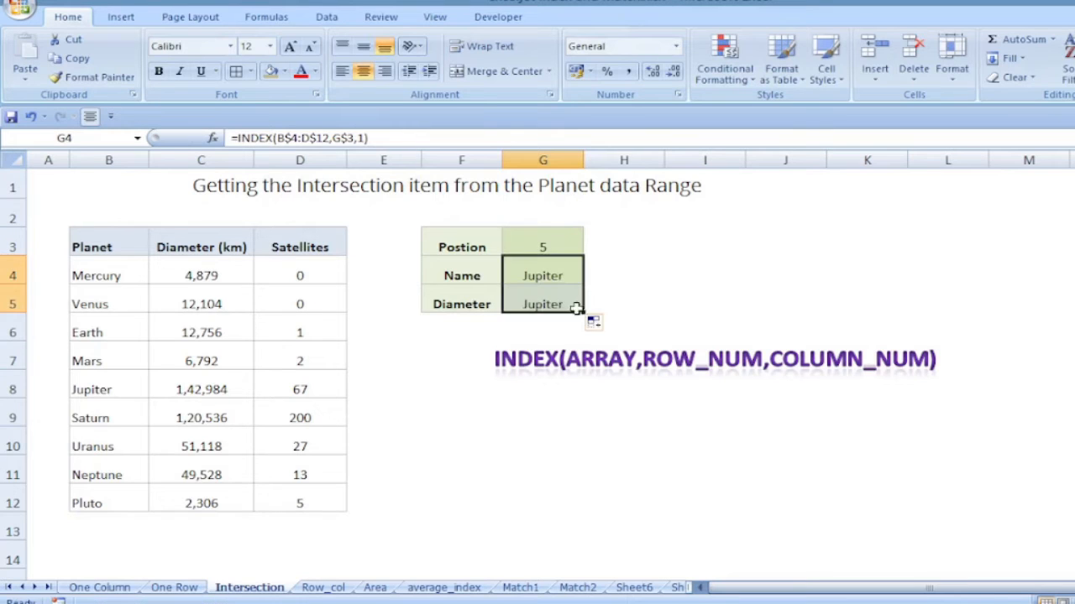
{"action": "left_click", "coordinate": [547, 303]}
{"action": "left_click_drag", "start_coordinate": [358, 142], "coordinate": [367, 140]}
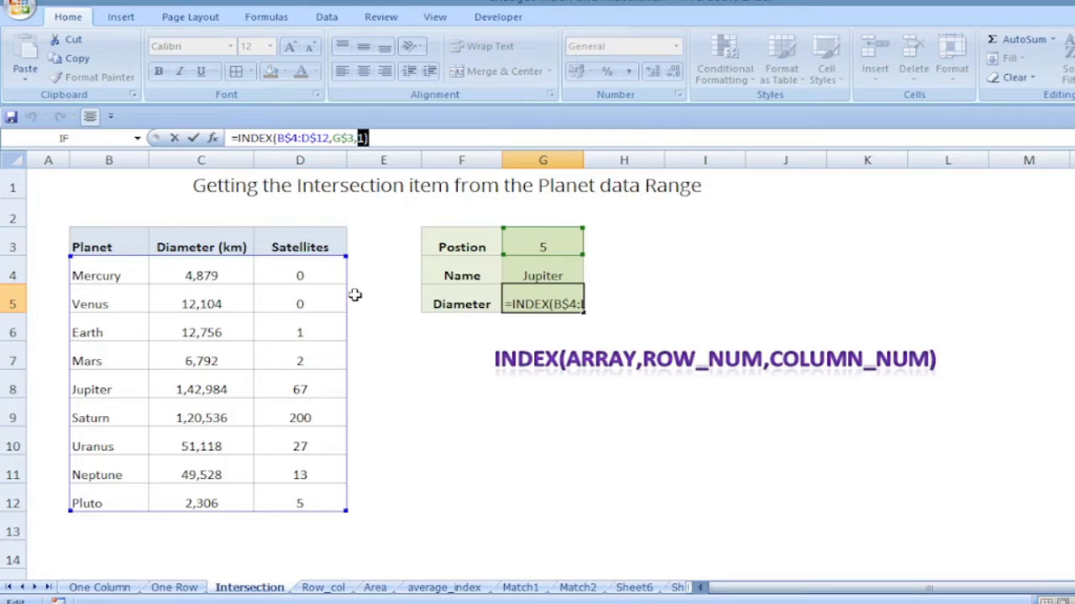
{"action": "type", "text": "2"}
{"action": "key", "text": "Return"}
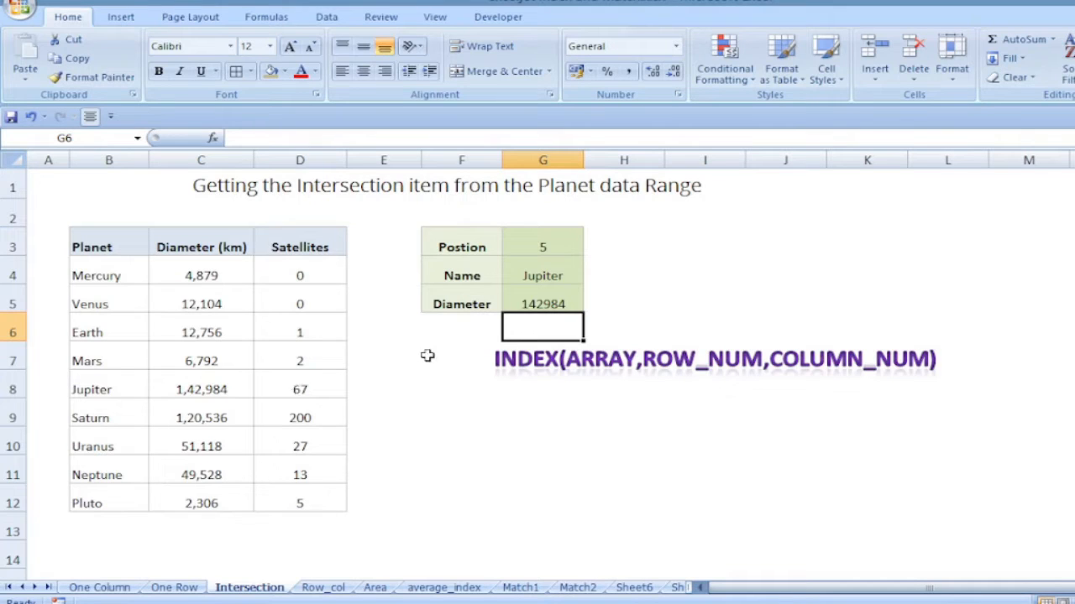
Fill the Diameter formula down to G6 and set its column number to 3 to return the satellites
{"action": "left_click", "coordinate": [563, 295]}
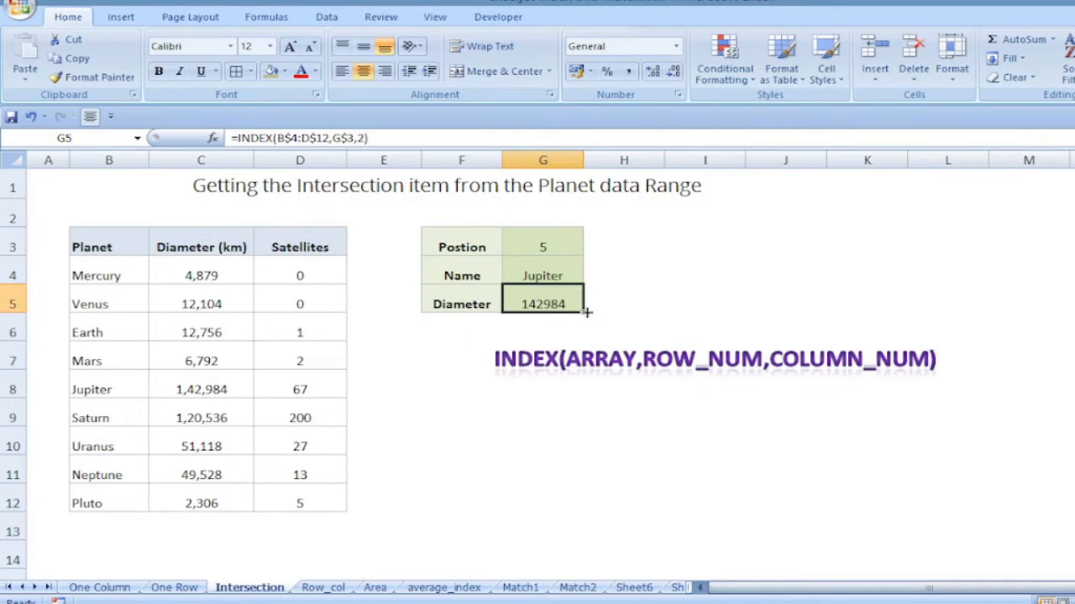
{"action": "left_click_drag", "start_coordinate": [583, 314], "coordinate": [550, 334]}
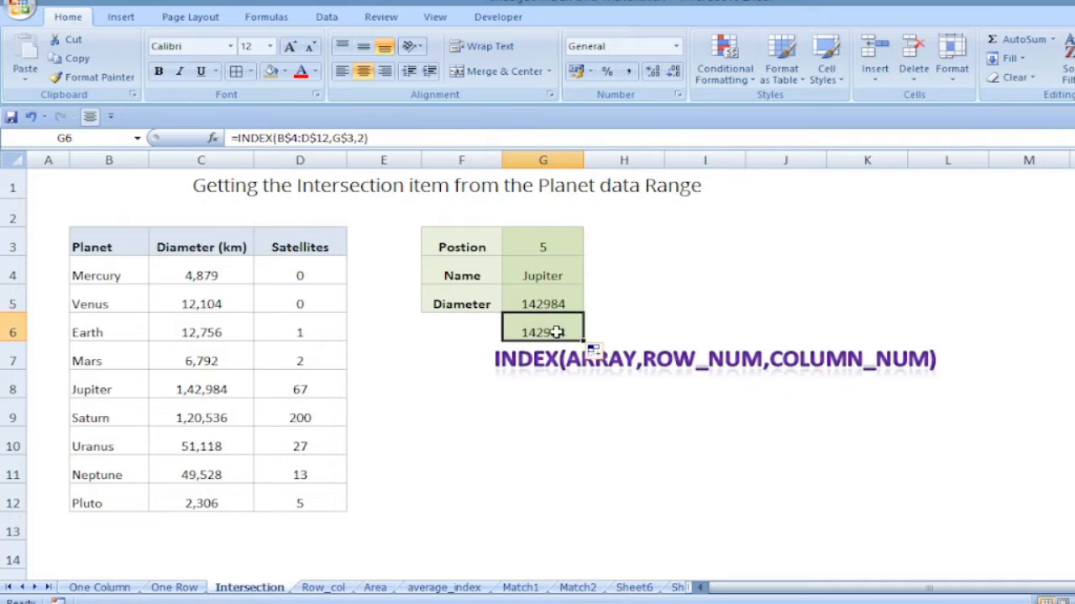
{"action": "left_click", "coordinate": [359, 138]}
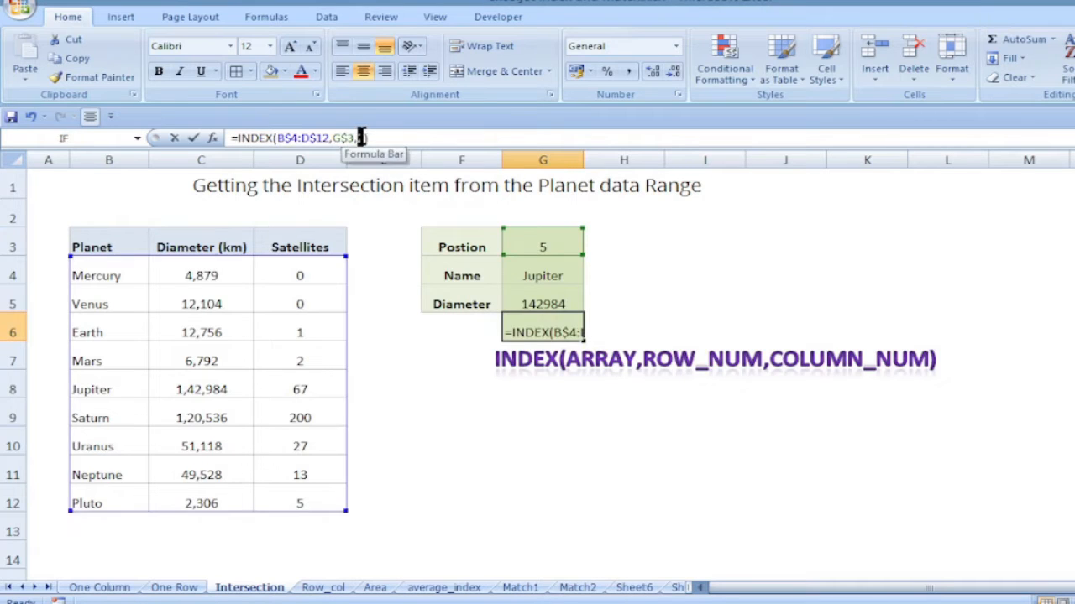
{"action": "type", "text": "3"}
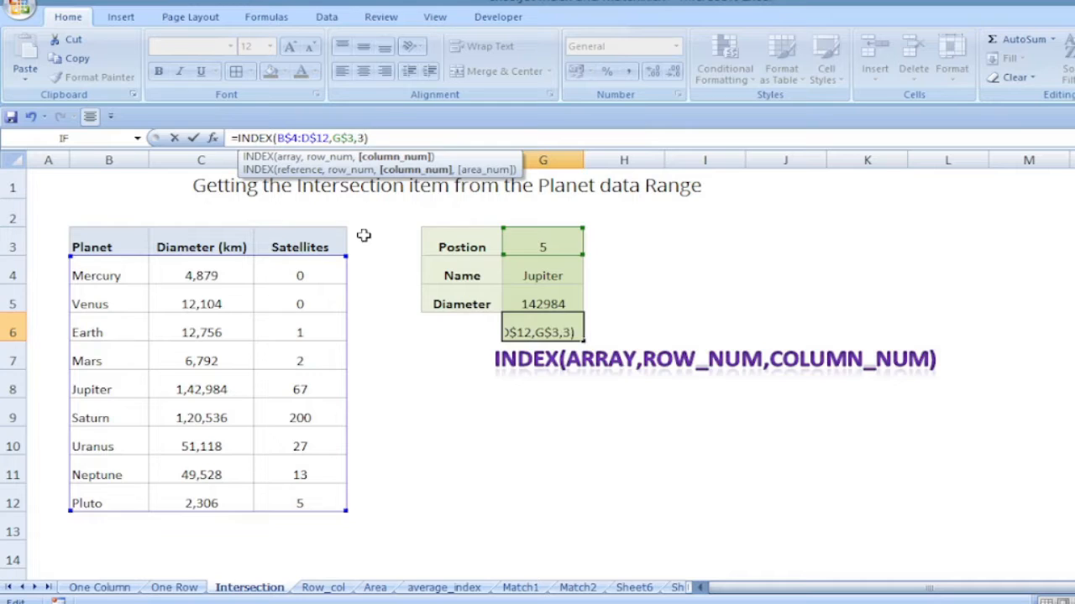
{"action": "key", "text": "Return"}
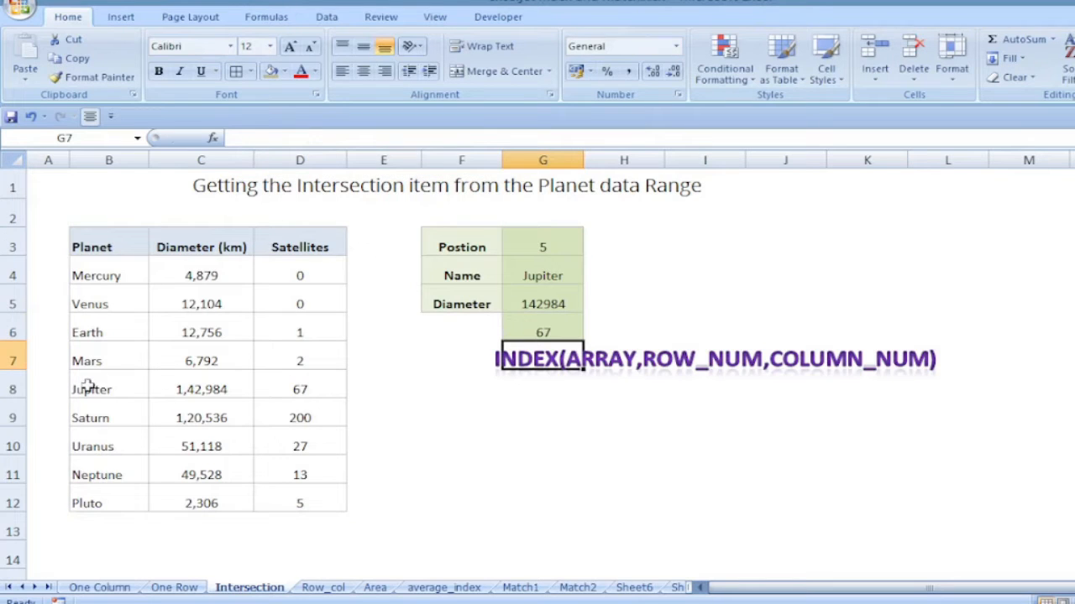
Set the Position value in G3 to 3
{"action": "left_click", "coordinate": [547, 245]}
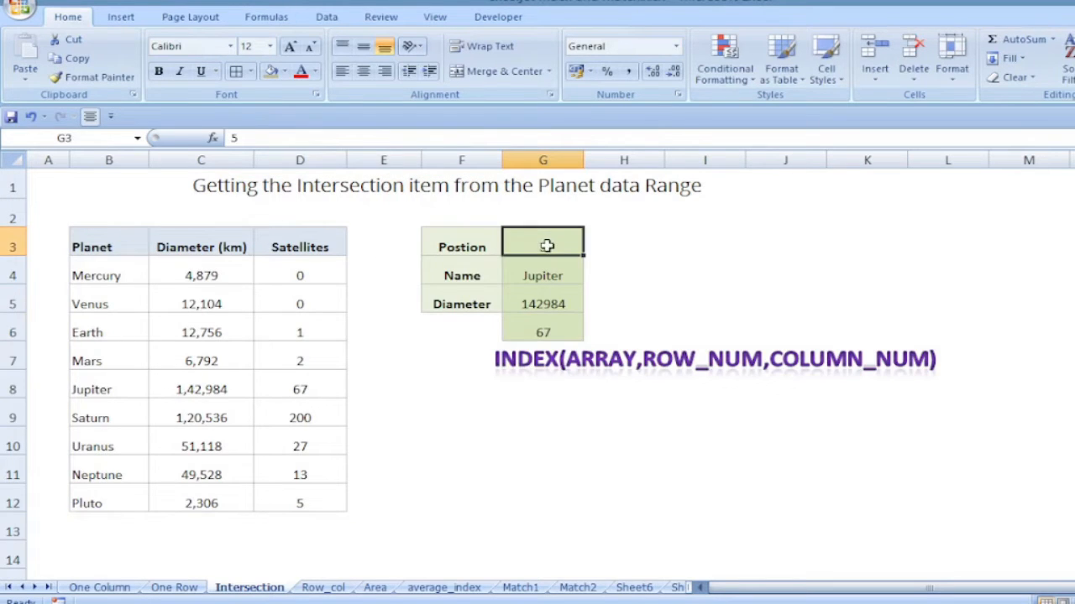
{"action": "double_click", "coordinate": [546, 245]}
{"action": "double_click", "coordinate": [546, 245]}
{"action": "type", "text": "3"}
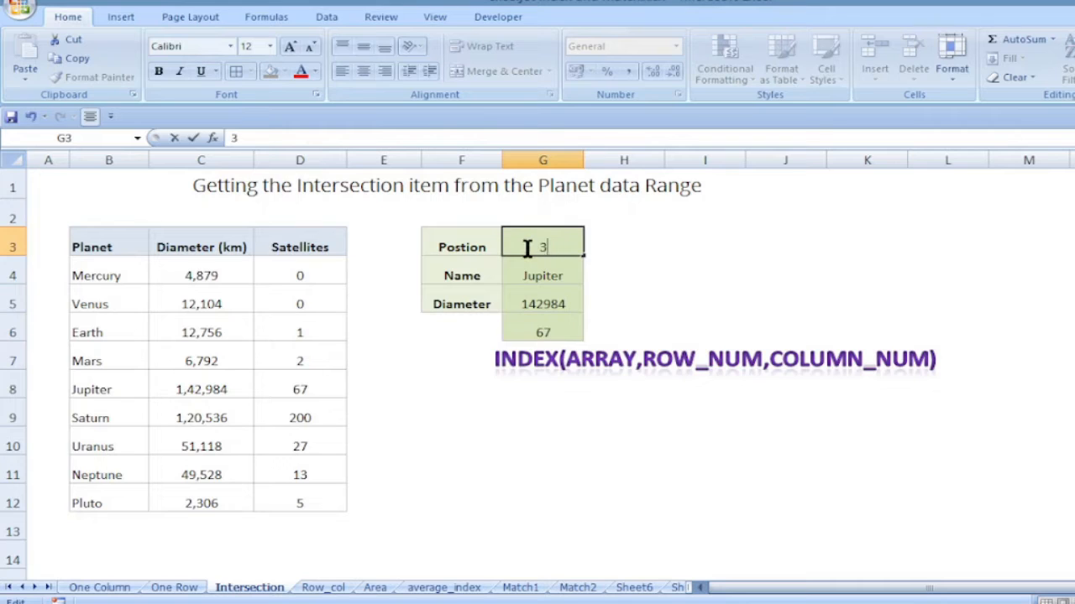
{"action": "key", "text": "Return"}
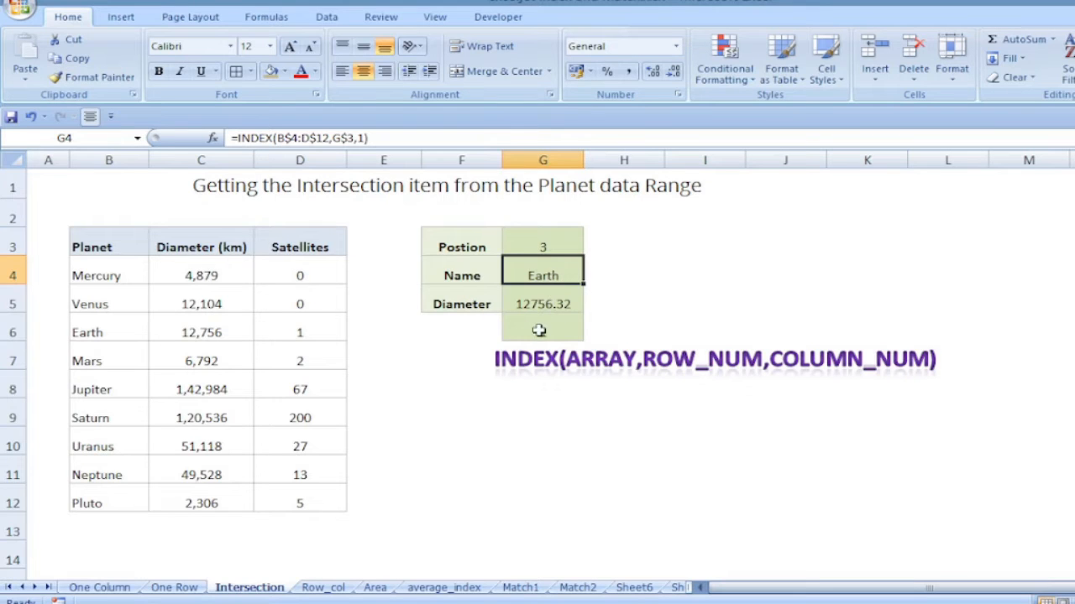
On the Row_col sheet, write =INDEX(C5:E13,I6,0) in the row Sum cell J6
{"action": "left_click", "coordinate": [320, 591]}
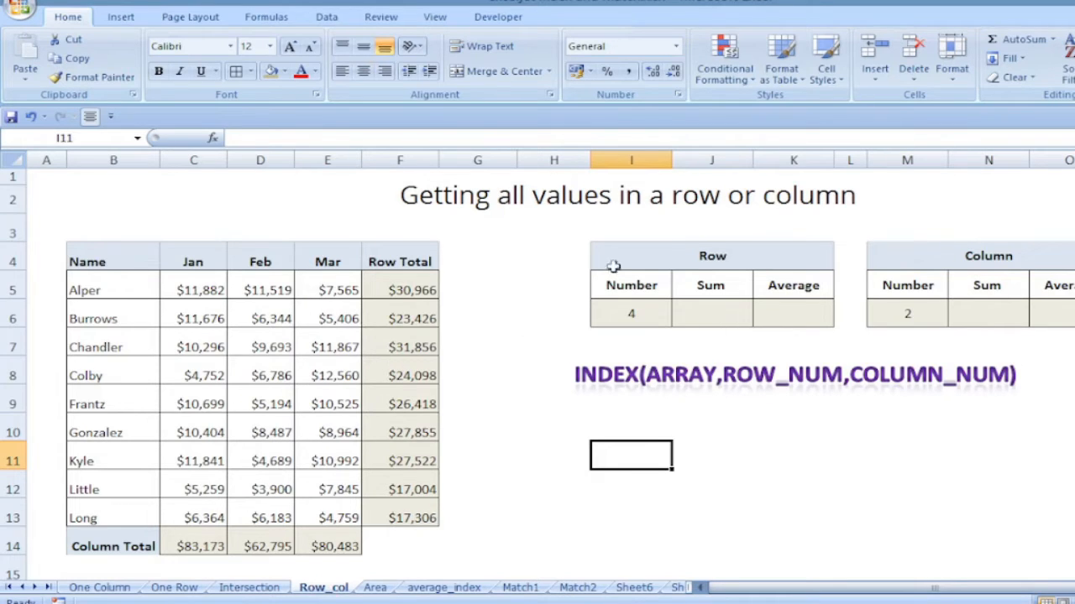
{"action": "left_click", "coordinate": [721, 314]}
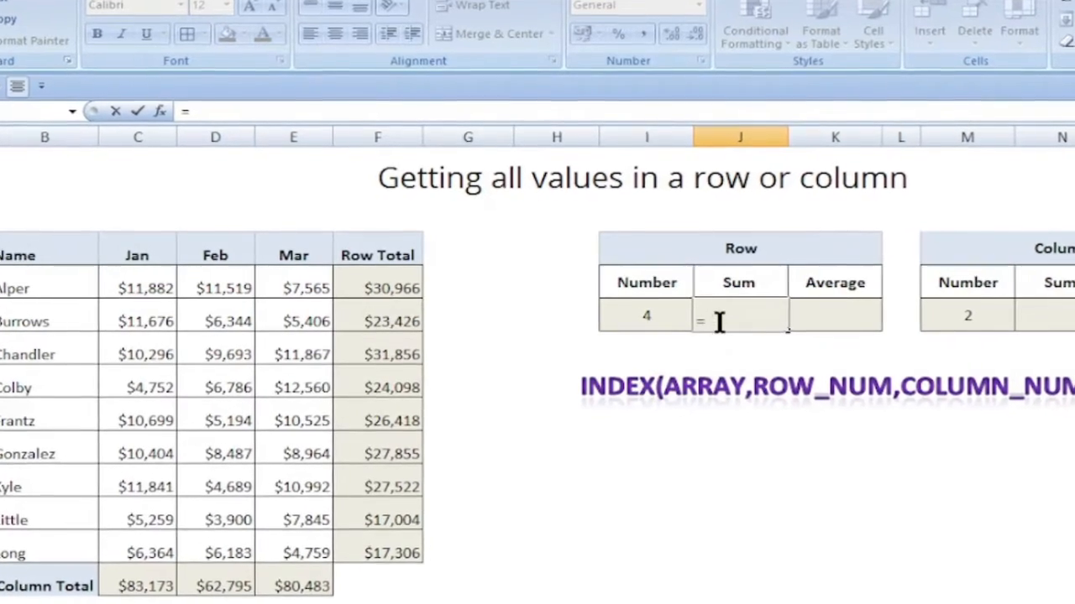
{"action": "type", "text": "index("}
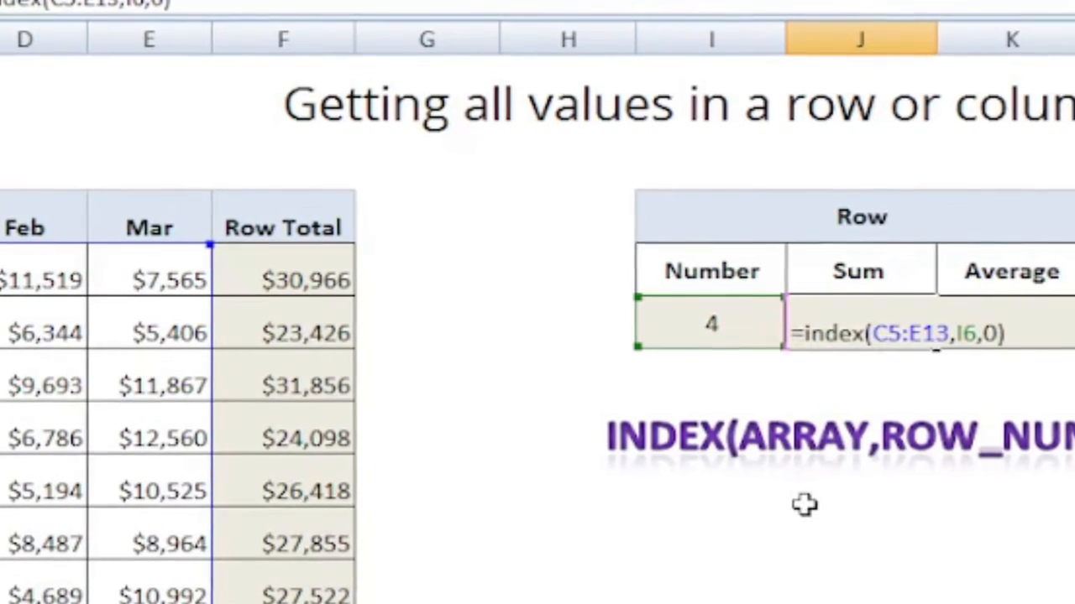
Wrap the formula in J6 as =SUM(INDEX(C5:E13,I6,0)) and compare its result with the row total in F8
{"action": "type", "text": "sum("}
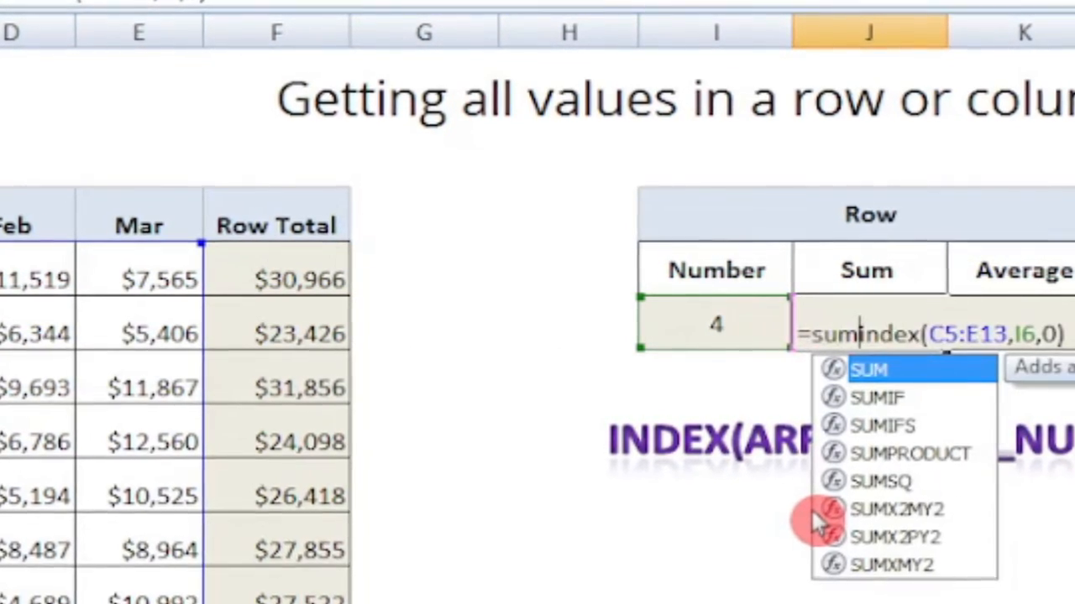
{"action": "key", "text": "Right"}
{"action": "key", "text": "Right"}
{"action": "key", "text": "Right"}
{"action": "key", "text": "Right"}
{"action": "key", "text": "Right"}
{"action": "key", "text": "Right"}
{"action": "key", "text": "Right"}
{"action": "key", "text": "Right"}
{"action": "key", "text": "Right"}
{"action": "key", "text": "Right"}
{"action": "key", "text": "Right"}
{"action": "key", "text": "Right"}
{"action": "key", "text": "Right"}
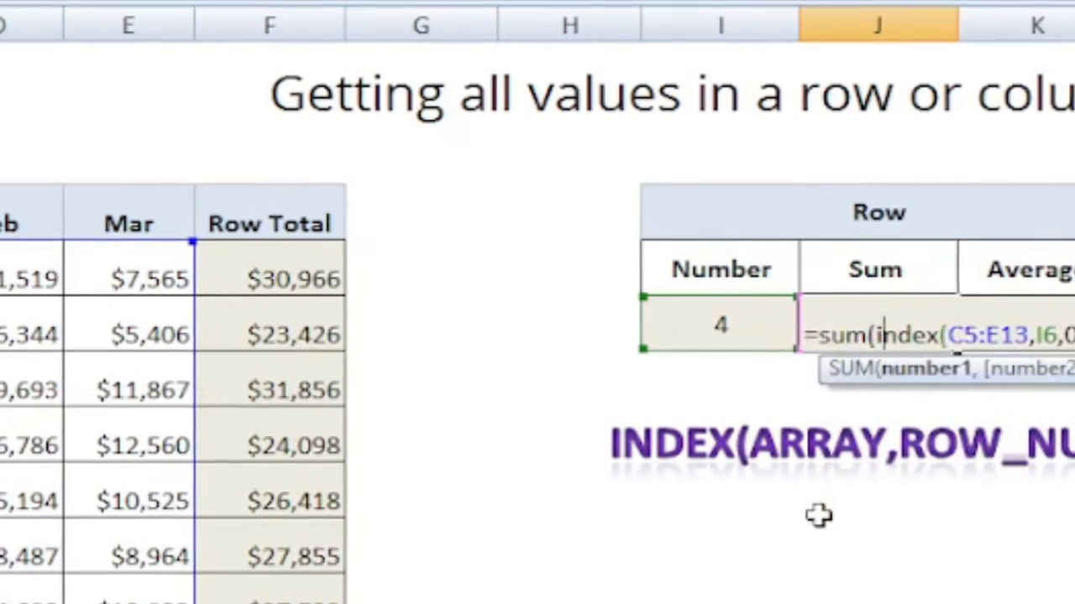
{"action": "key", "text": "Right"}
{"action": "key", "text": "Right"}
{"action": "key", "text": "Right"}
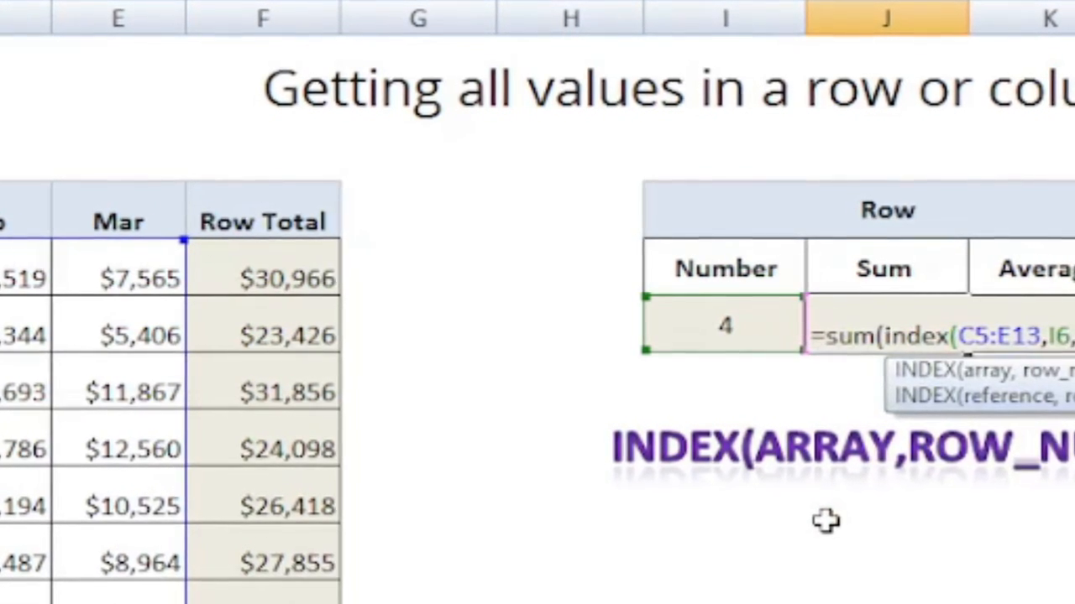
{"action": "type", "text": ")"}
{"action": "key", "text": "Return"}
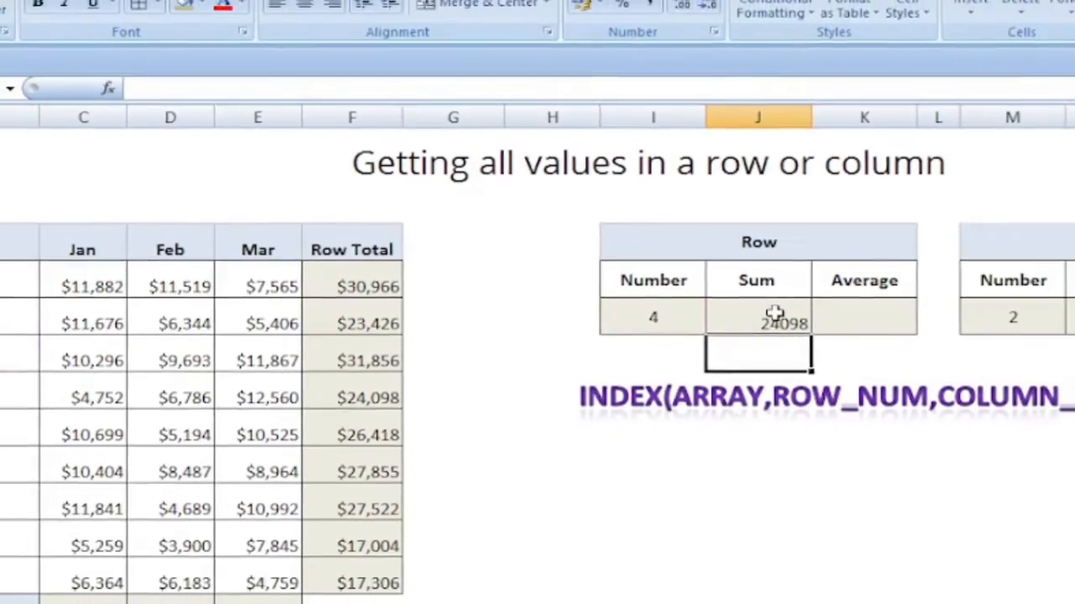
{"action": "left_click", "coordinate": [793, 322]}
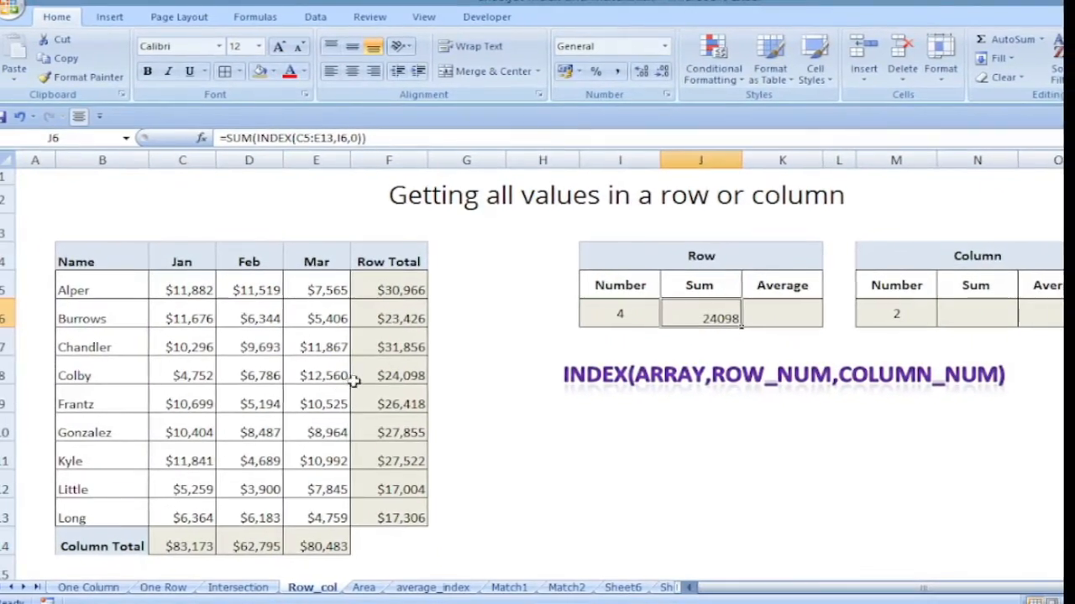
{"action": "left_click", "coordinate": [388, 377]}
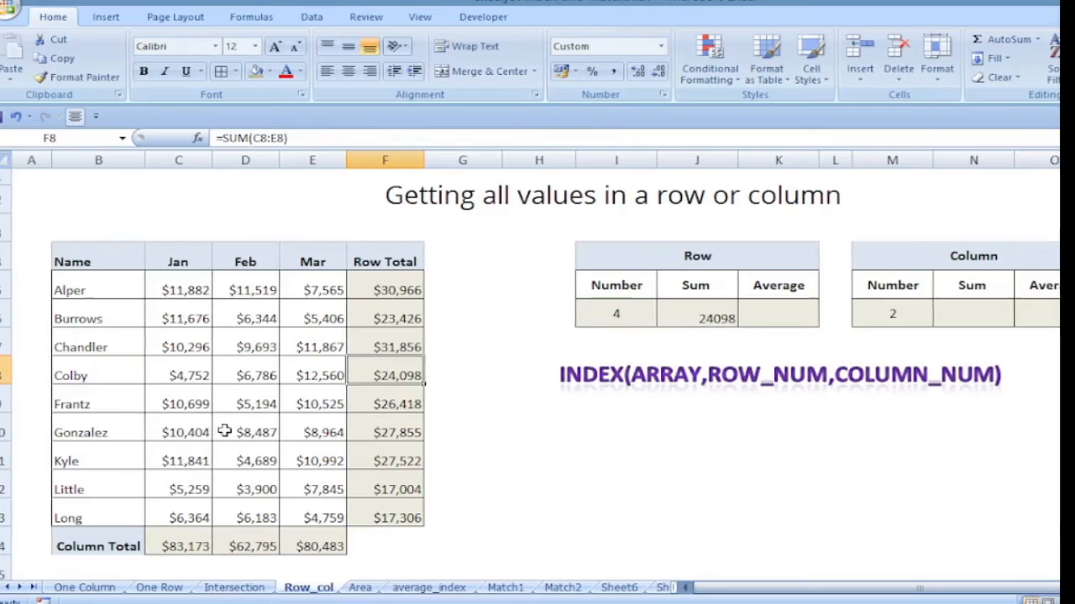
Set the row Number in I6 to 2 and compare the Sum with the row total in F6
{"action": "left_click", "coordinate": [621, 311]}
{"action": "double_click", "coordinate": [621, 313]}
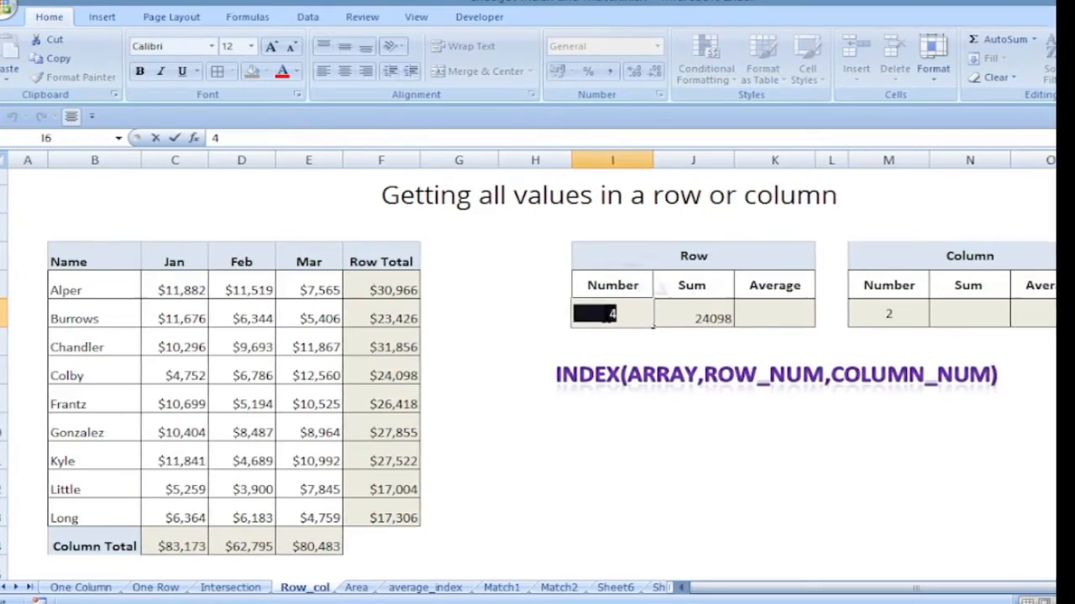
{"action": "key", "text": "Return"}
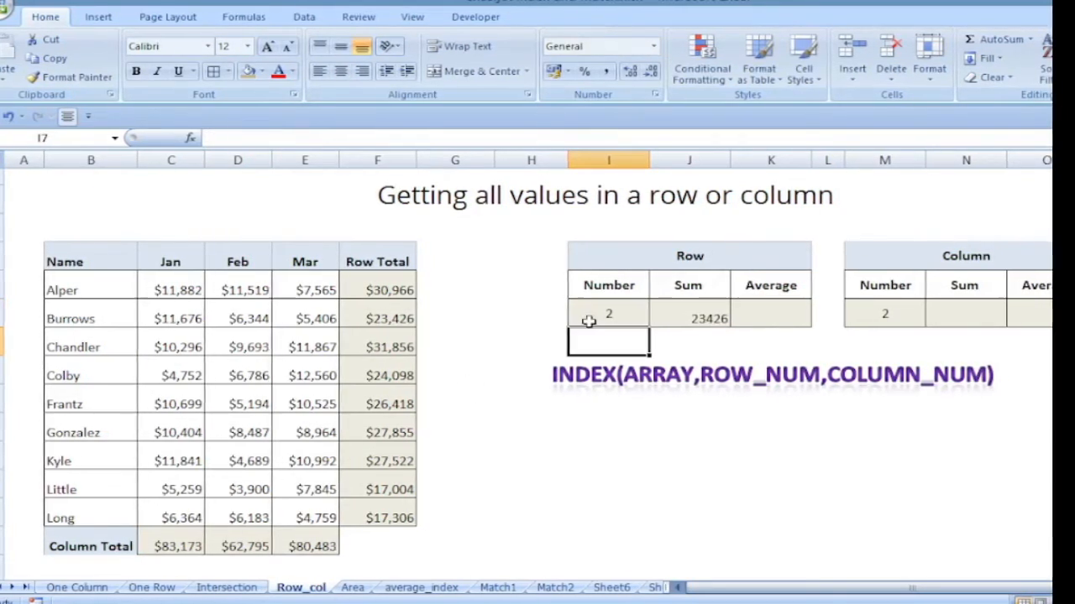
{"action": "left_click", "coordinate": [387, 322]}
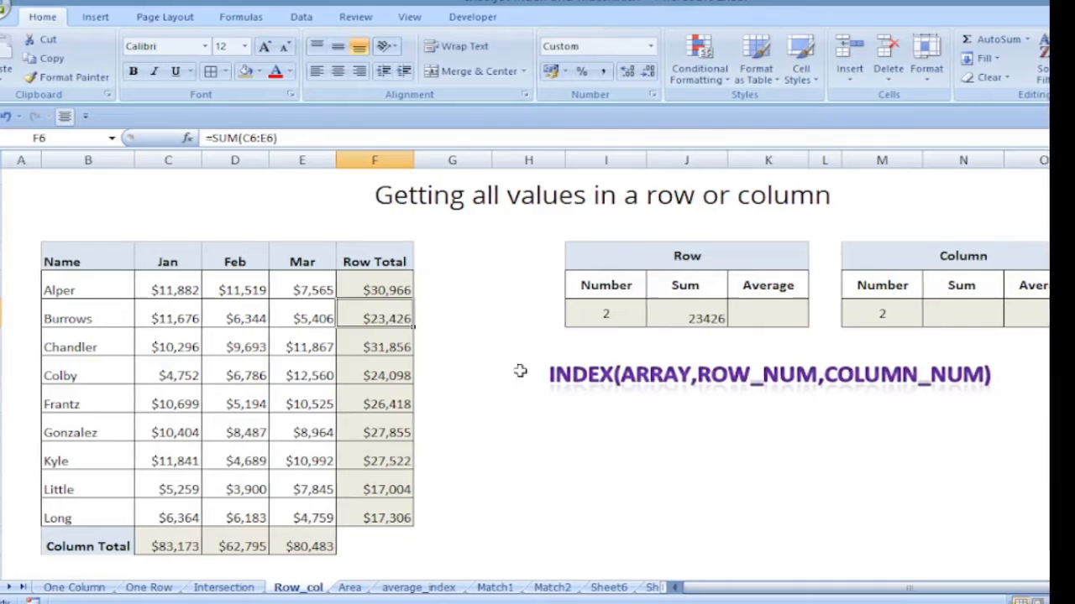
Write =AVERAGE(INDEX(C5:E13,I6,0)) in the row Average cell K6
{"action": "left_click", "coordinate": [748, 313]}
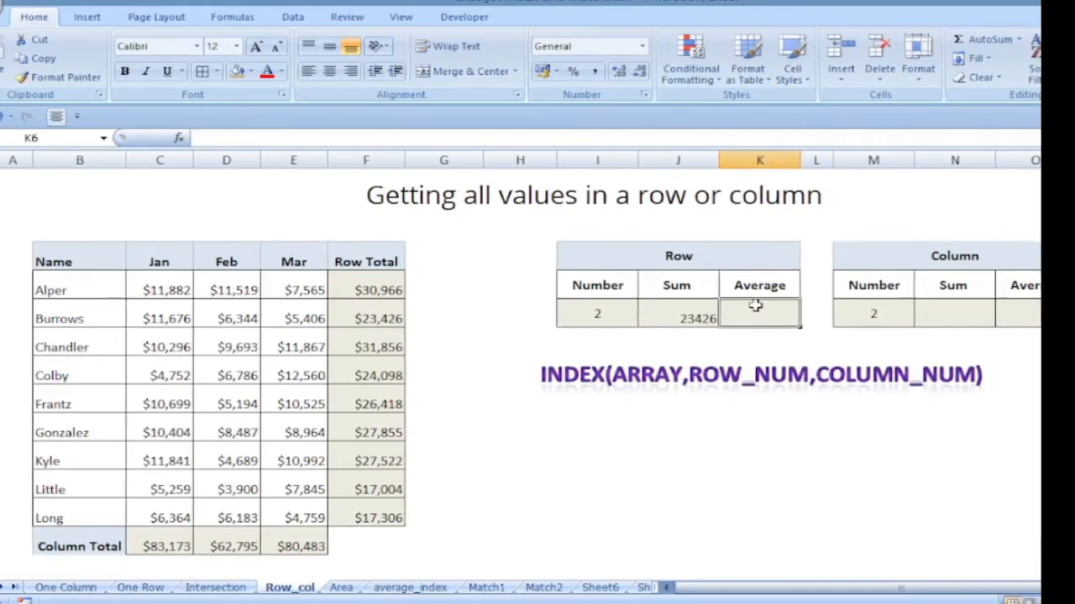
{"action": "type", "text": "=average("}
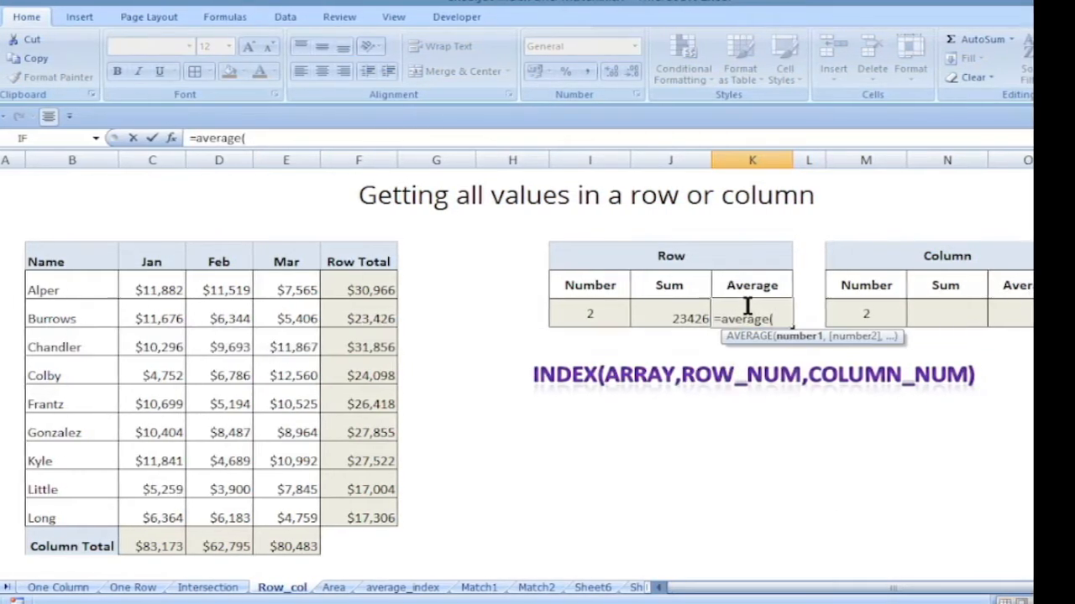
{"action": "type", "text": "index("}
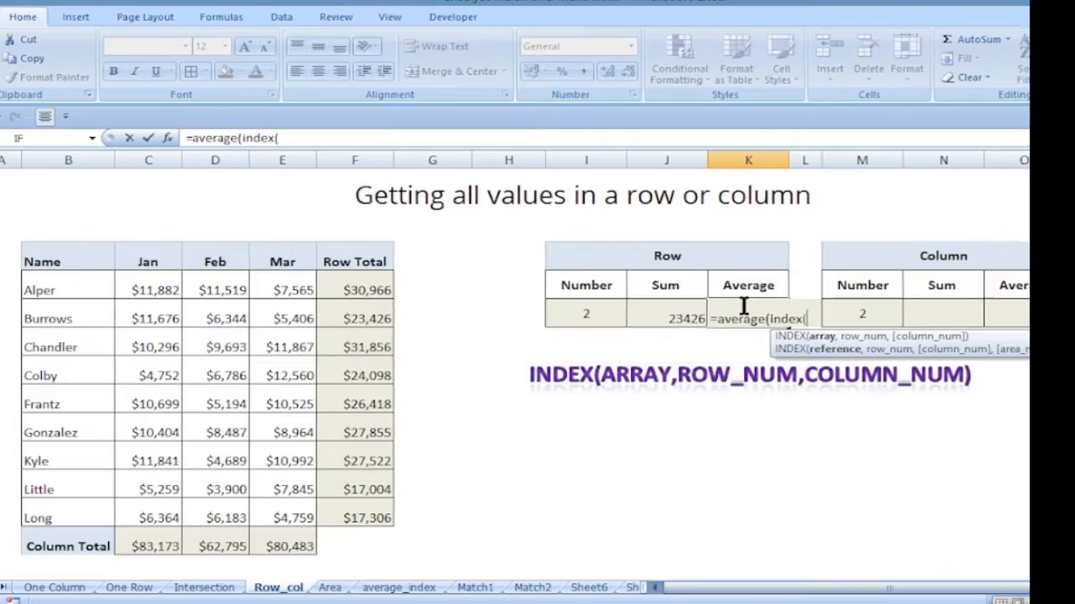
{"action": "left_click_drag", "start_coordinate": [166, 288], "coordinate": [160, 342]}
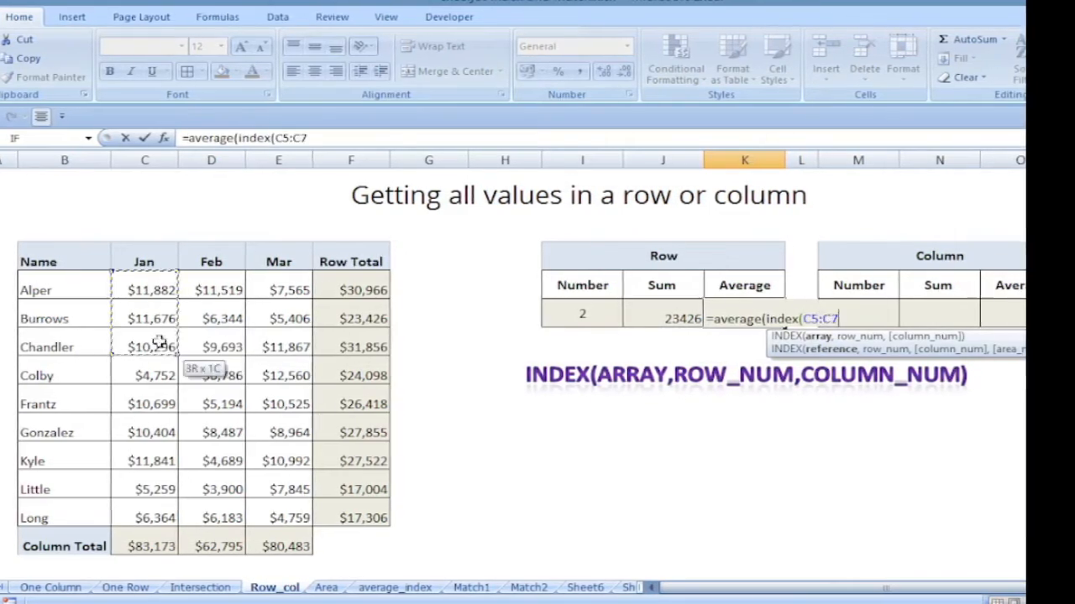
{"action": "left_click_drag", "start_coordinate": [279, 508], "coordinate": [280, 513]}
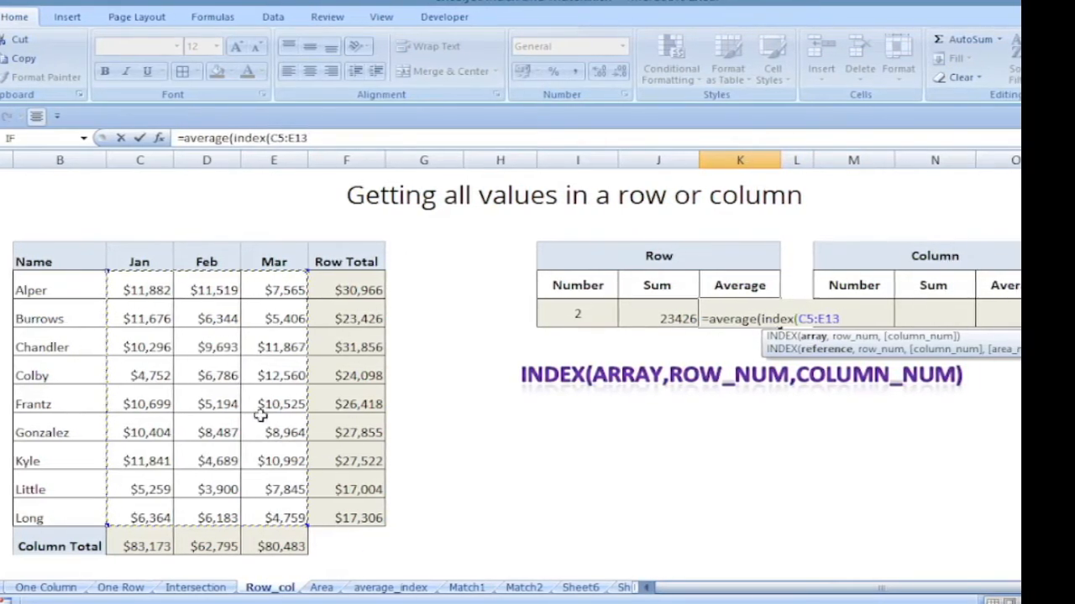
{"action": "type", "text": ","}
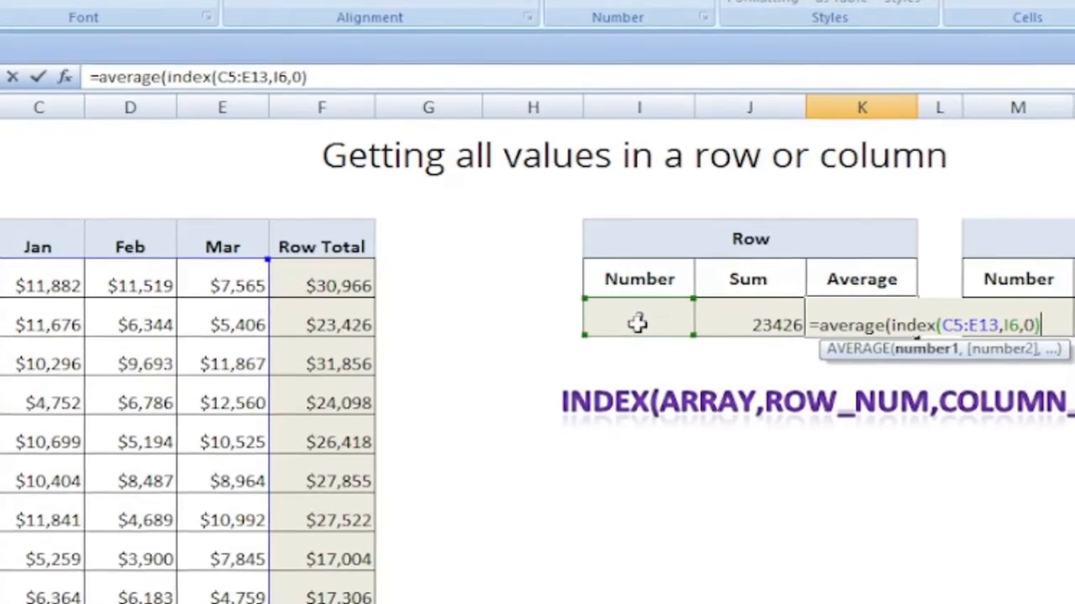
{"action": "type", "text": ")"}
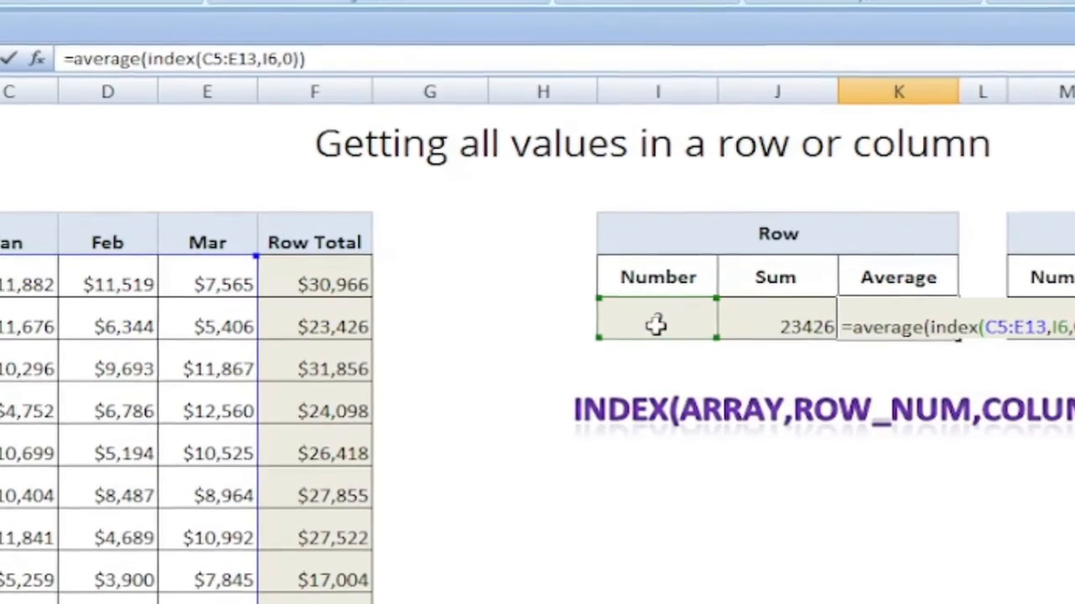
{"action": "key", "text": "Return"}
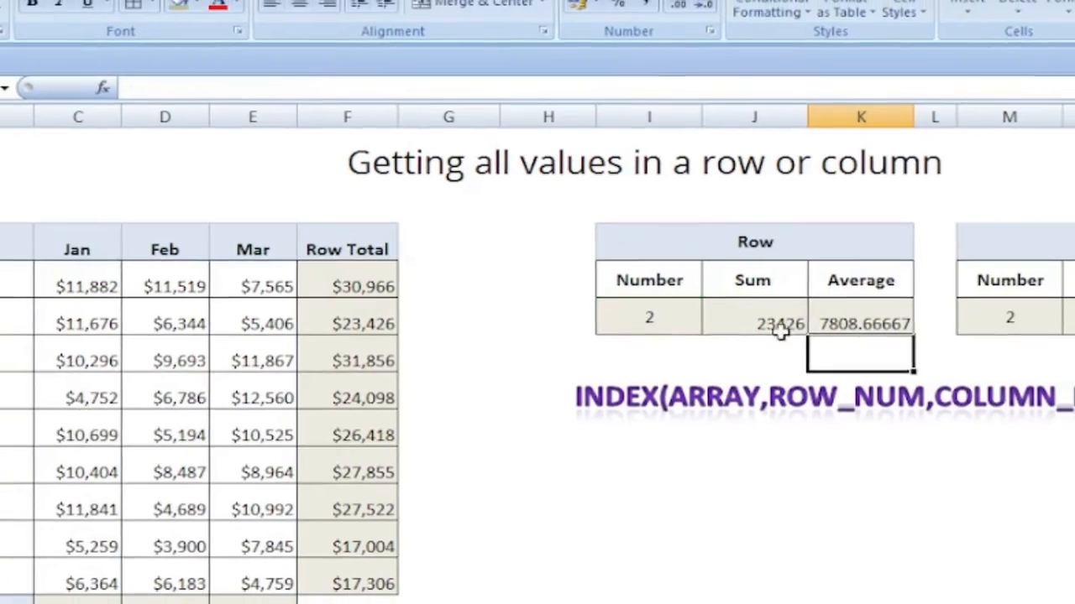
{"action": "left_click", "coordinate": [860, 323]}
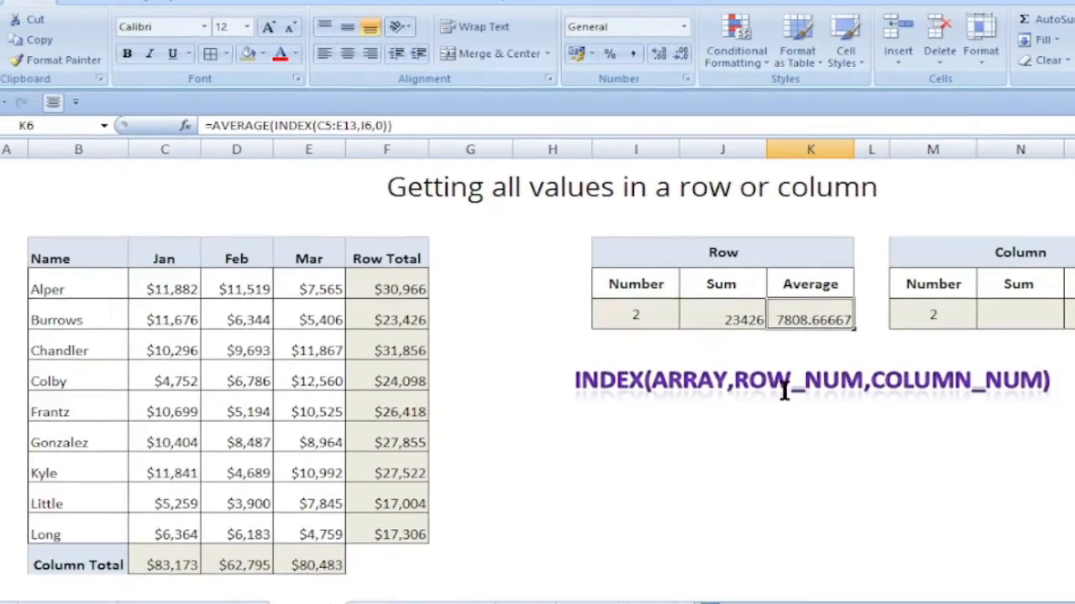
Write =SUM(INDEX(C5:E13,0,M6)) in the column Sum cell N6
{"action": "left_click", "coordinate": [1024, 315]}
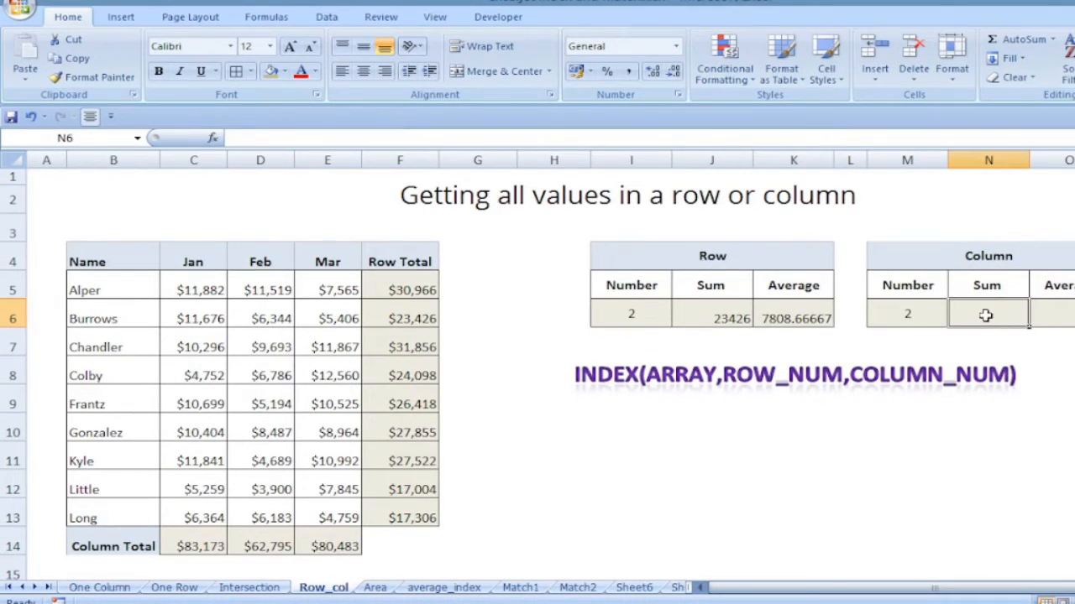
{"action": "type", "text": "=sum(index(C5:E13,0,M6))"}
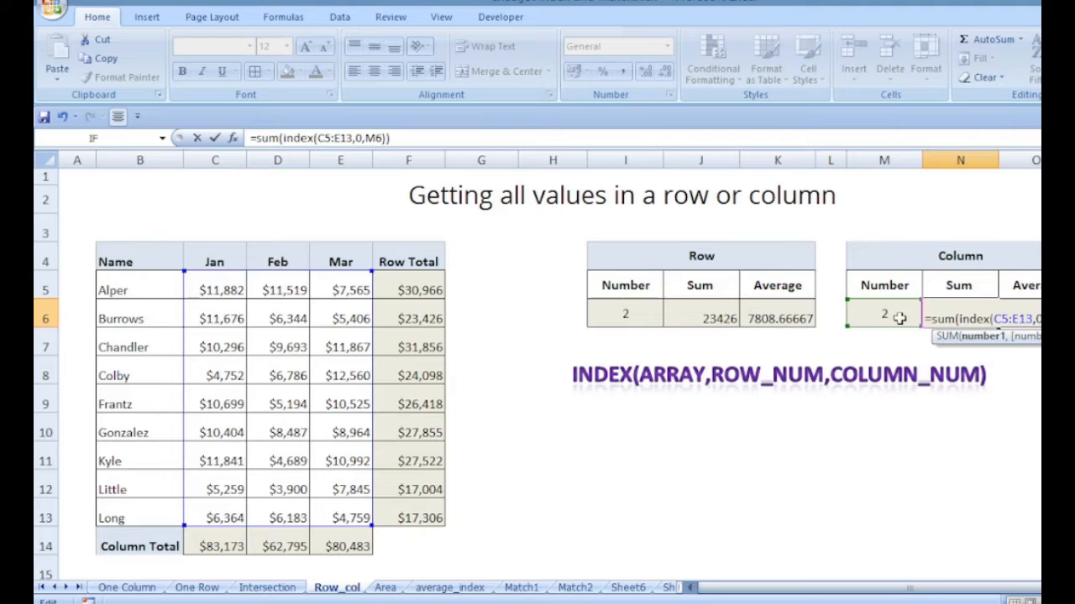
{"action": "key", "text": "Return"}
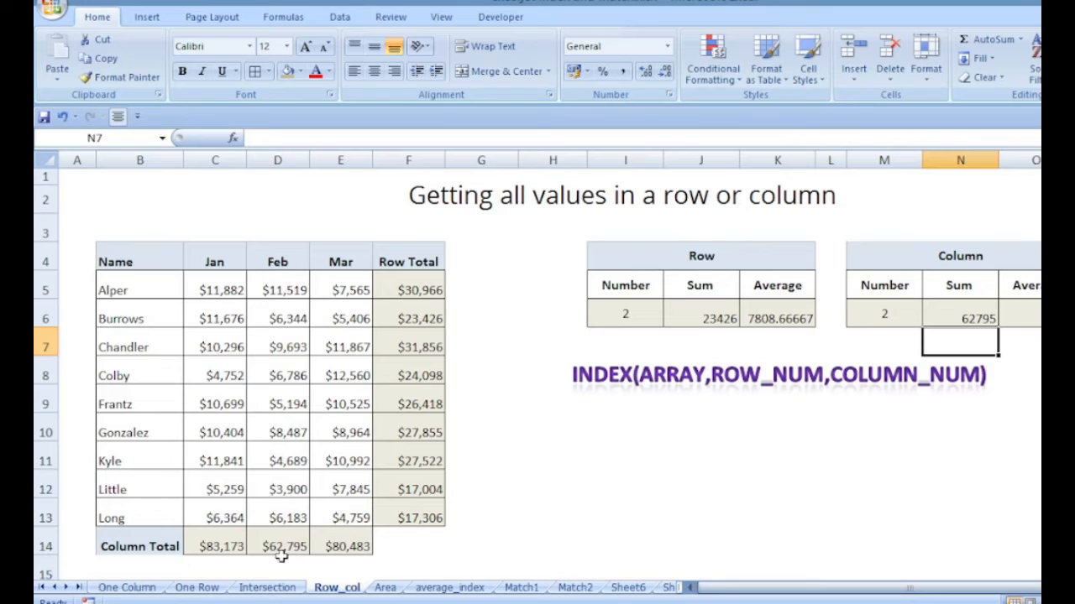
Set the column Number in M6 to 1
{"action": "double_click", "coordinate": [900, 312]}
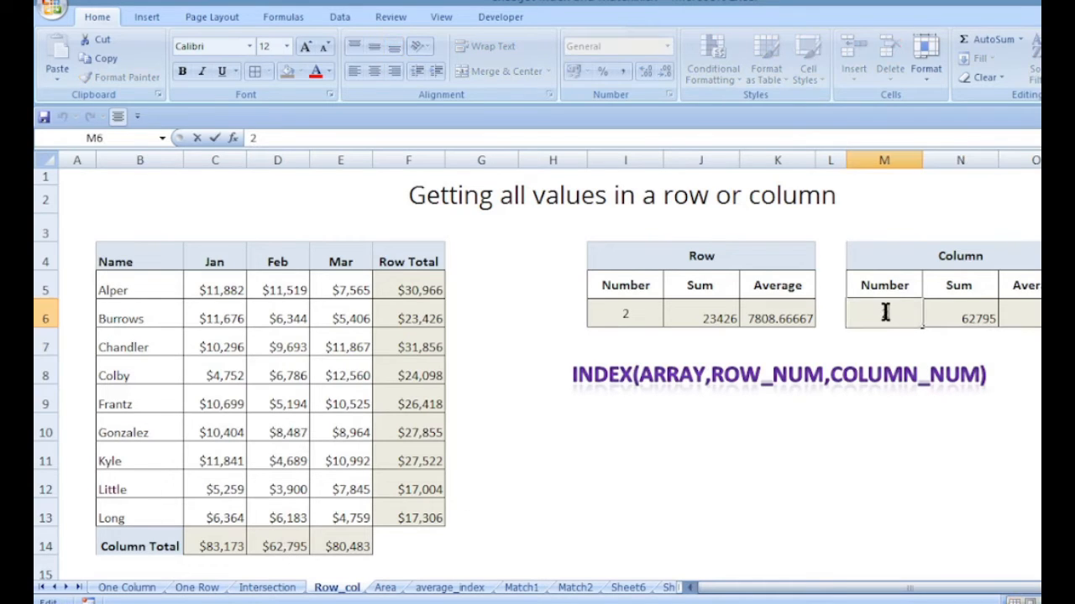
{"action": "double_click", "coordinate": [884, 312]}
{"action": "type", "text": "1"}
{"action": "key", "text": "Return"}
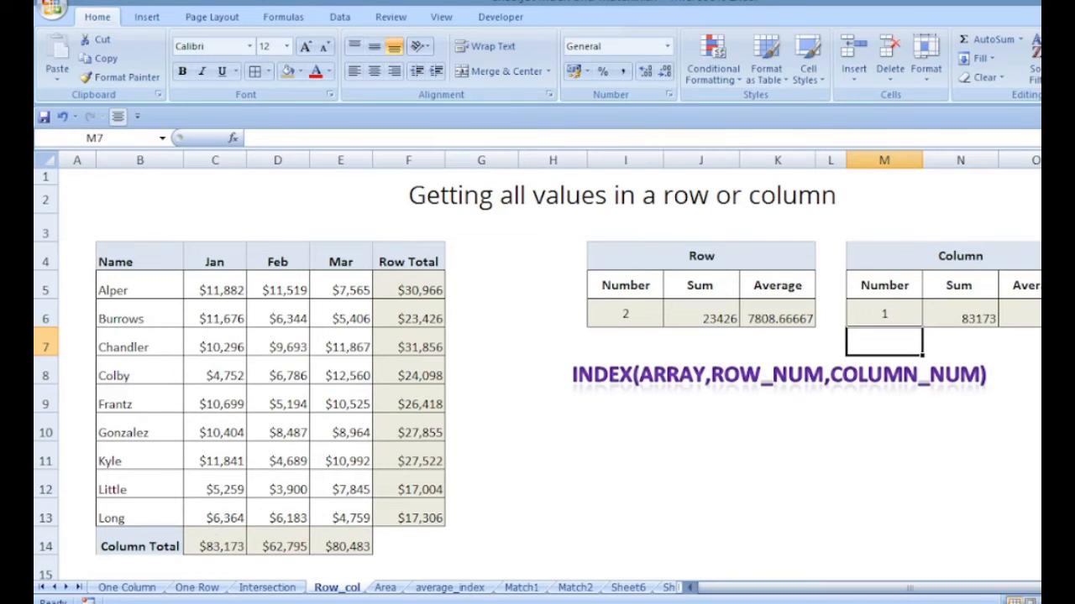
Write =AVERAGE(INDEX(C5:E13,0,M6)) in the column Average cell O6
{"action": "left_click", "coordinate": [1029, 310]}
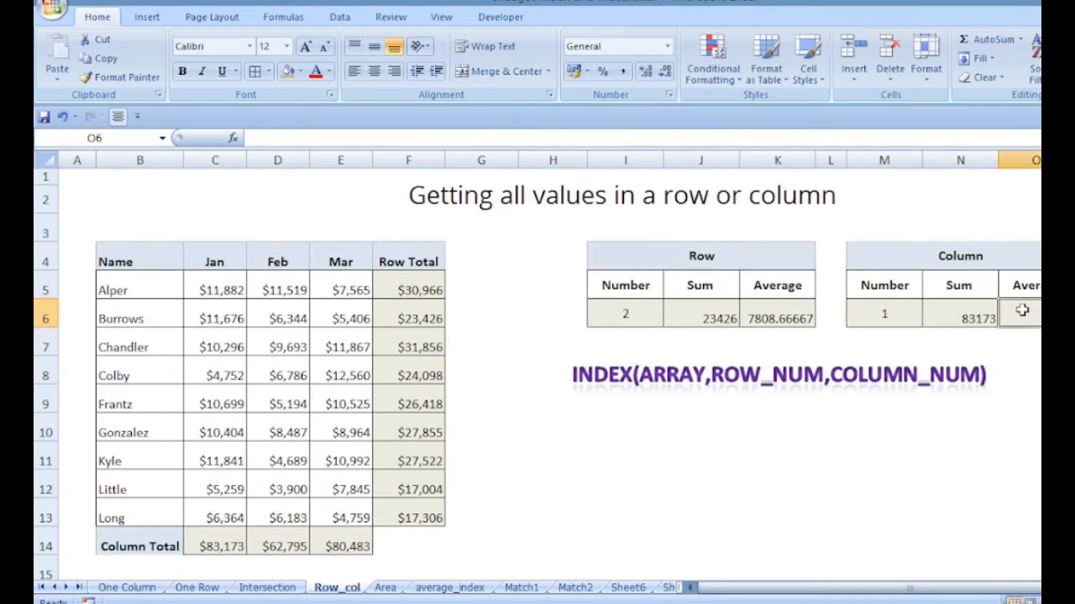
{"action": "type", "text": "=sb"}
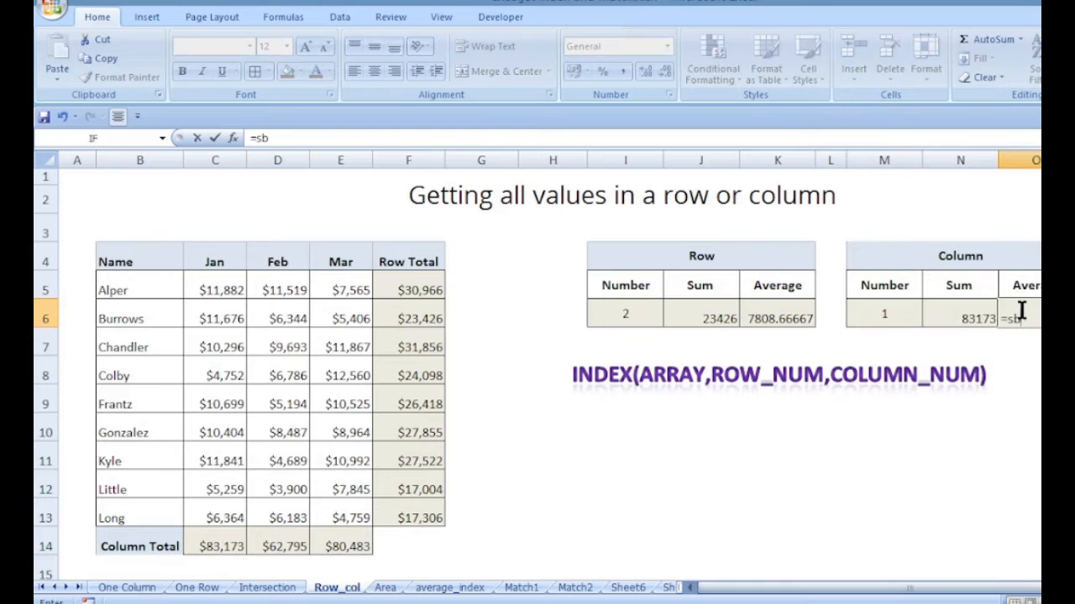
{"action": "key", "text": "BackSpace"}
{"action": "key", "text": "BackSpace"}
{"action": "type", "text": "average(index("}
{"action": "left_click_drag", "start_coordinate": [215, 290], "coordinate": [345, 516]}
{"action": "type", "text": ","}
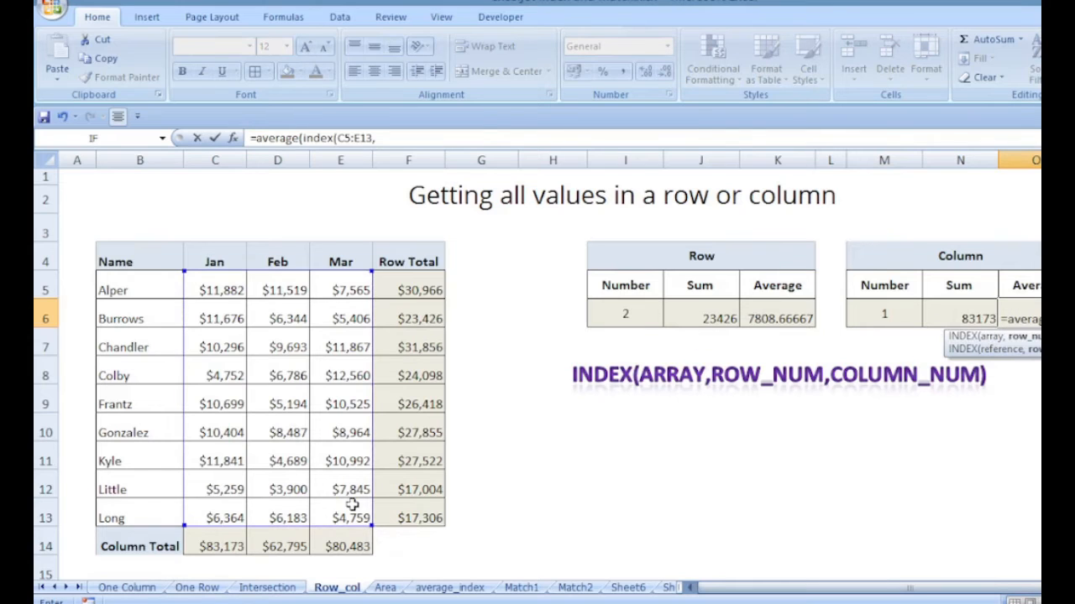
{"action": "type", "text": "0,"}
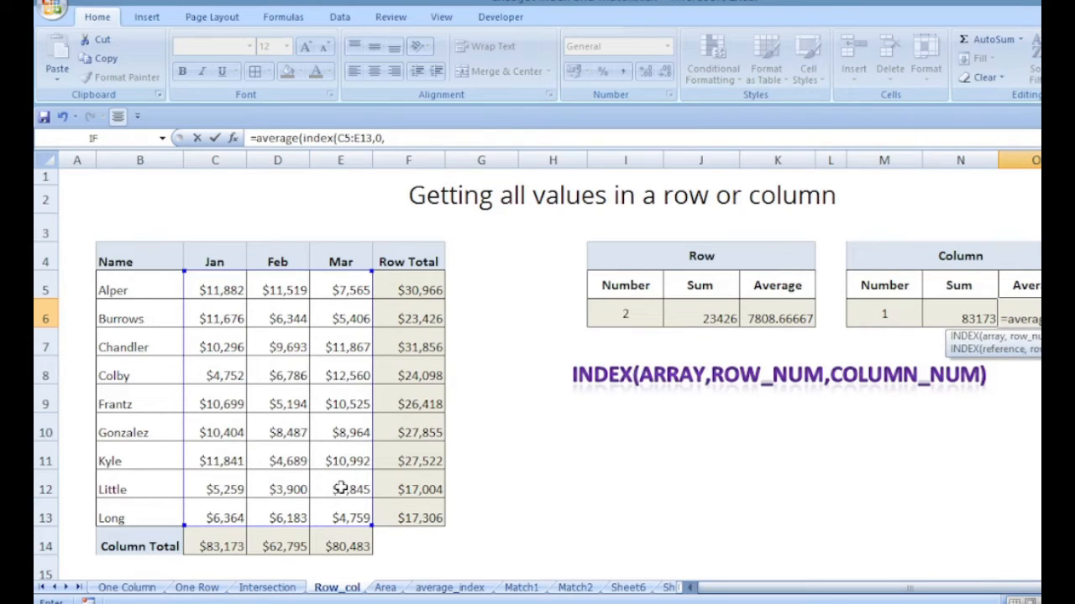
{"action": "left_click", "coordinate": [879, 314]}
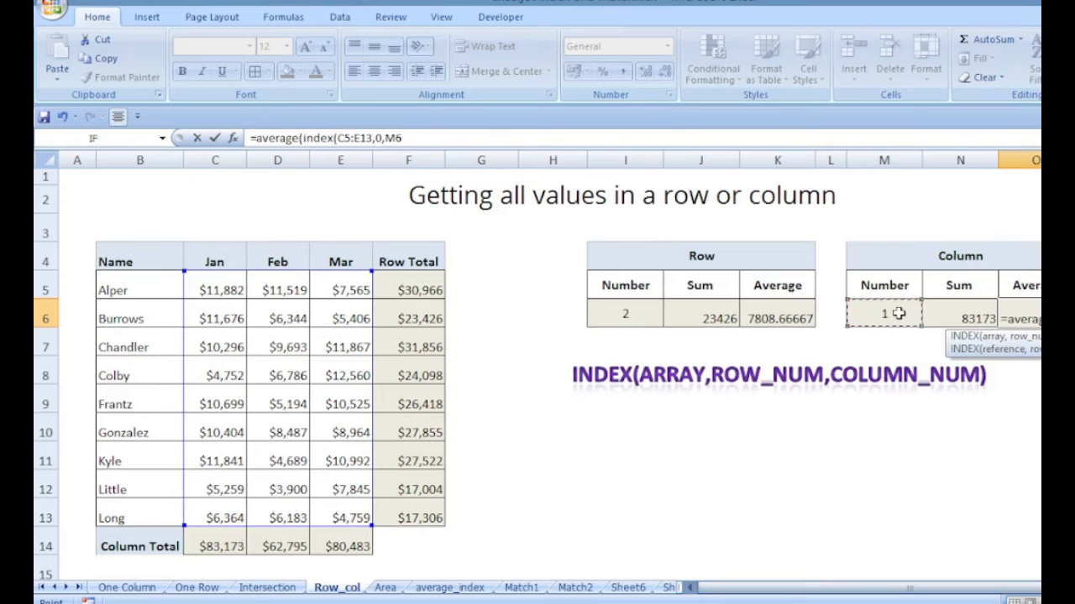
{"action": "type", "text": ")"}
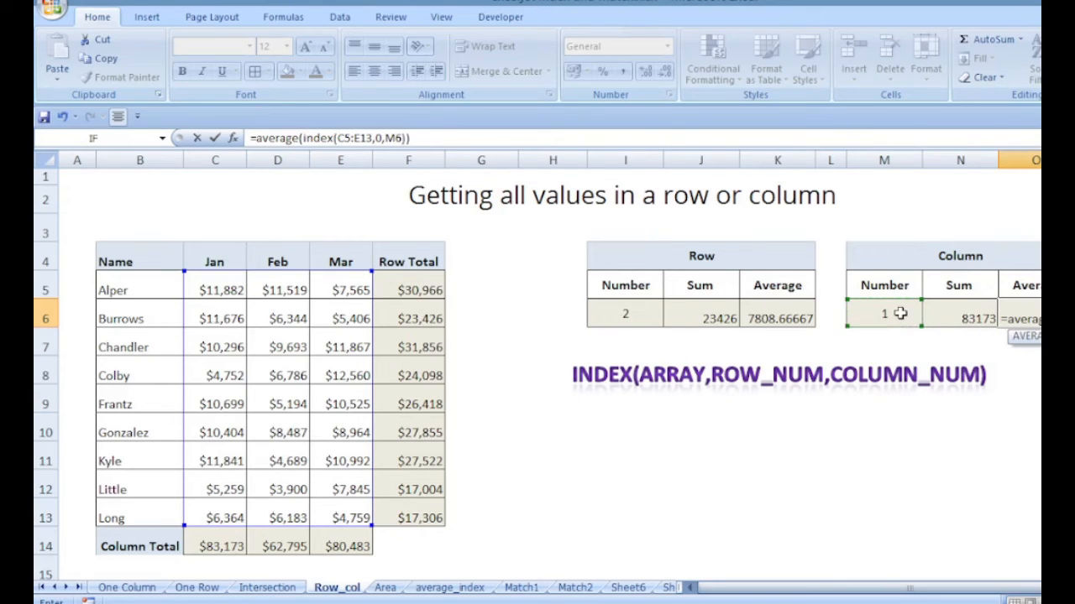
{"action": "key", "text": "Return"}
{"action": "left_click", "coordinate": [875, 445]}
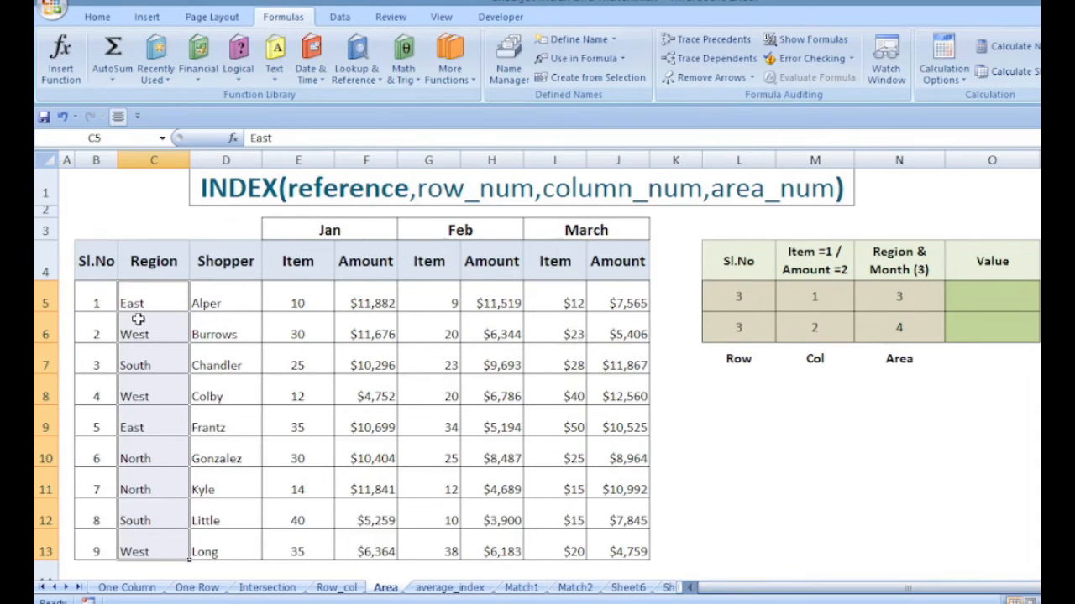
On the Area sheet, highlight the four areas in turn: Region C5:C13, Jan E5:F13, Feb G5:H13 and March I5:J13
{"action": "left_click_drag", "start_coordinate": [144, 299], "coordinate": [143, 526]}
{"action": "left_click_drag", "start_coordinate": [278, 306], "coordinate": [371, 545]}
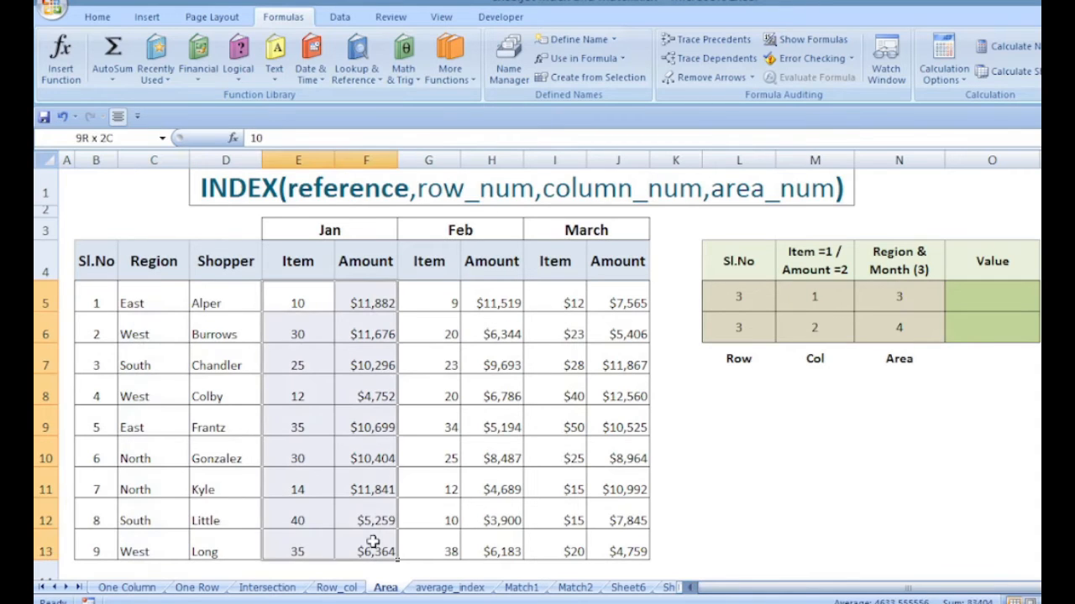
{"action": "left_click_drag", "start_coordinate": [448, 298], "coordinate": [509, 549]}
{"action": "left_click_drag", "start_coordinate": [568, 296], "coordinate": [623, 542]}
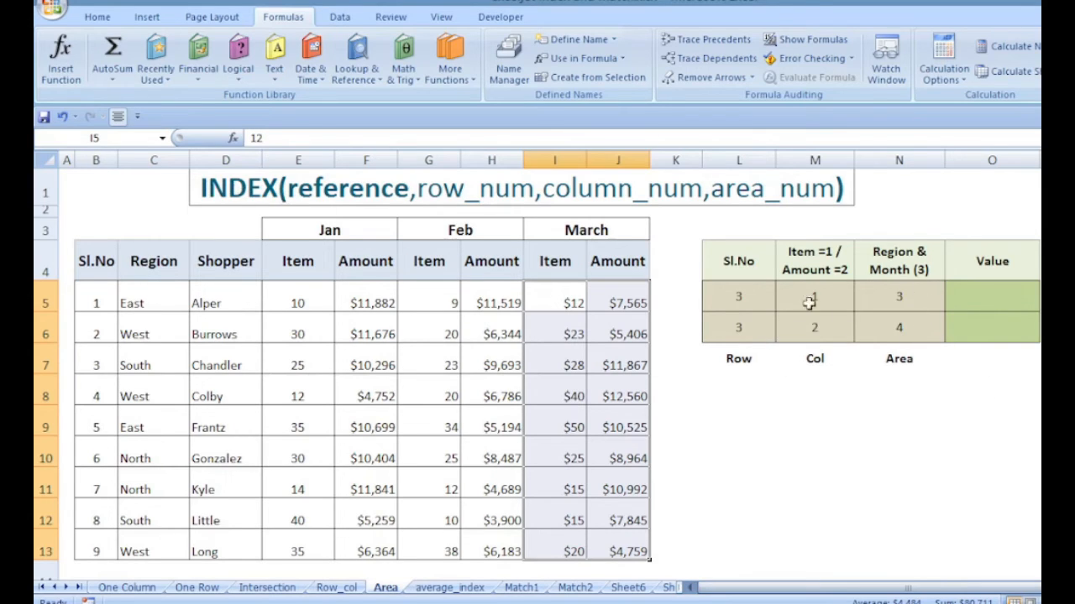
Start an INDEX formula in the Value cell O5 with the multi-area reference (C5:C13,E5:F13,G5:H13,I5:J13)
{"action": "left_click", "coordinate": [980, 293]}
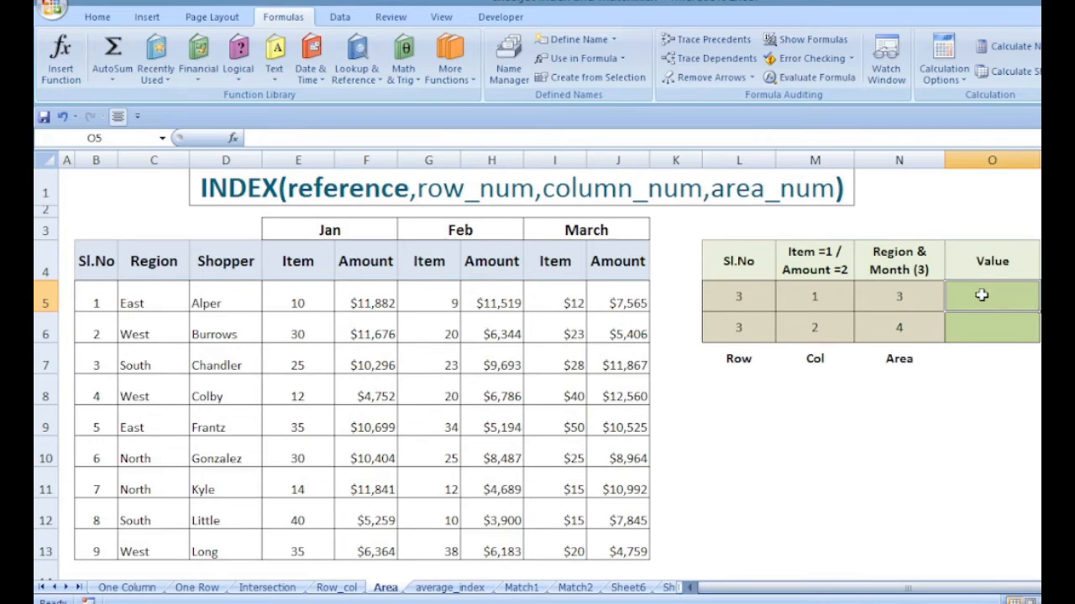
{"action": "type", "text": "=in"}
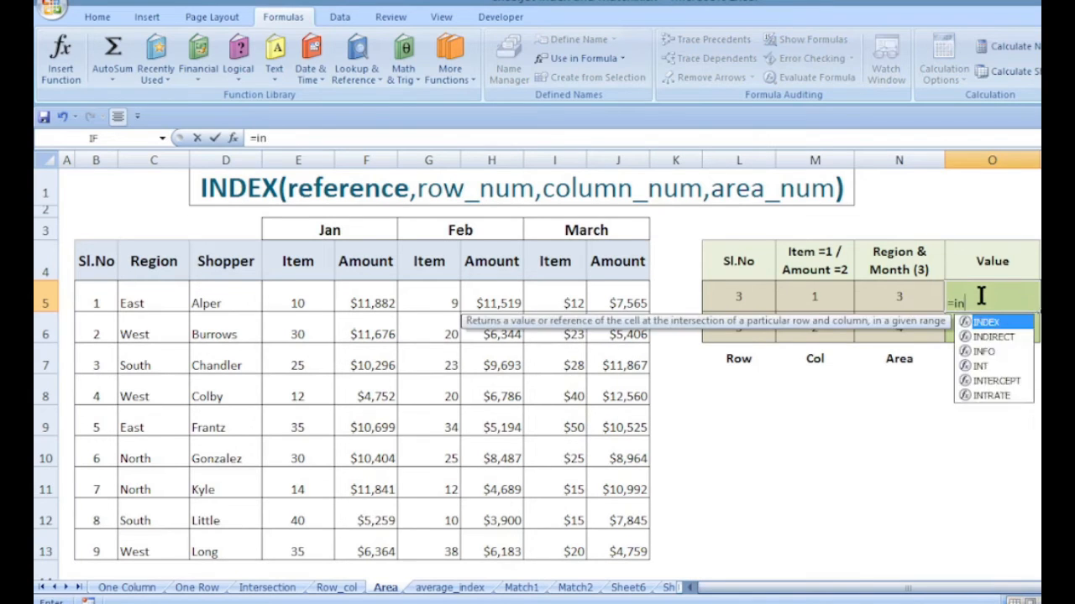
{"action": "type", "text": "dex(("}
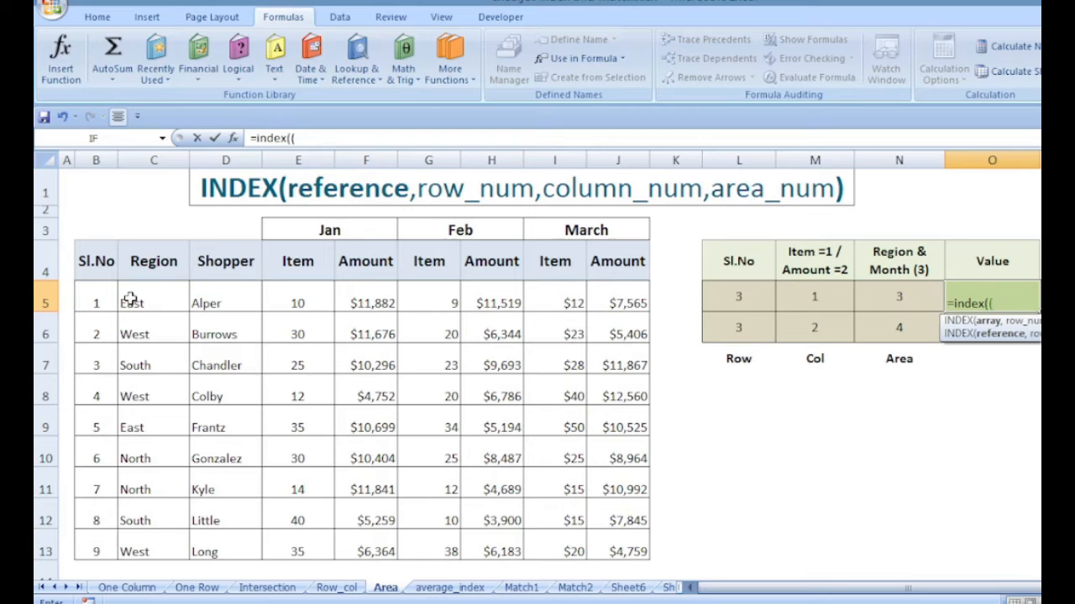
{"action": "left_click_drag", "start_coordinate": [143, 300], "coordinate": [162, 541]}
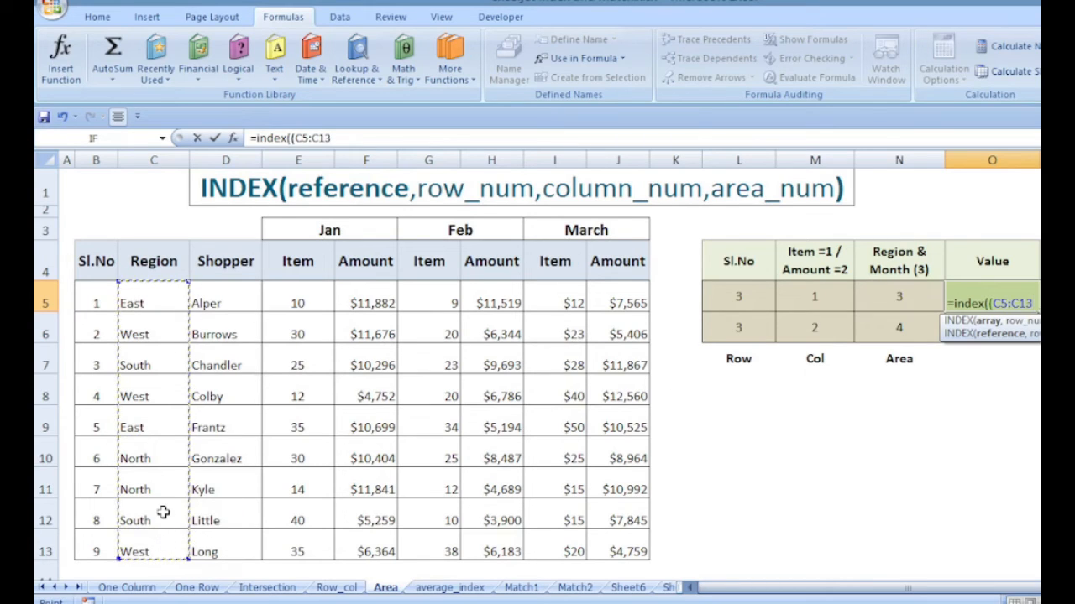
{"action": "type", "text": ","}
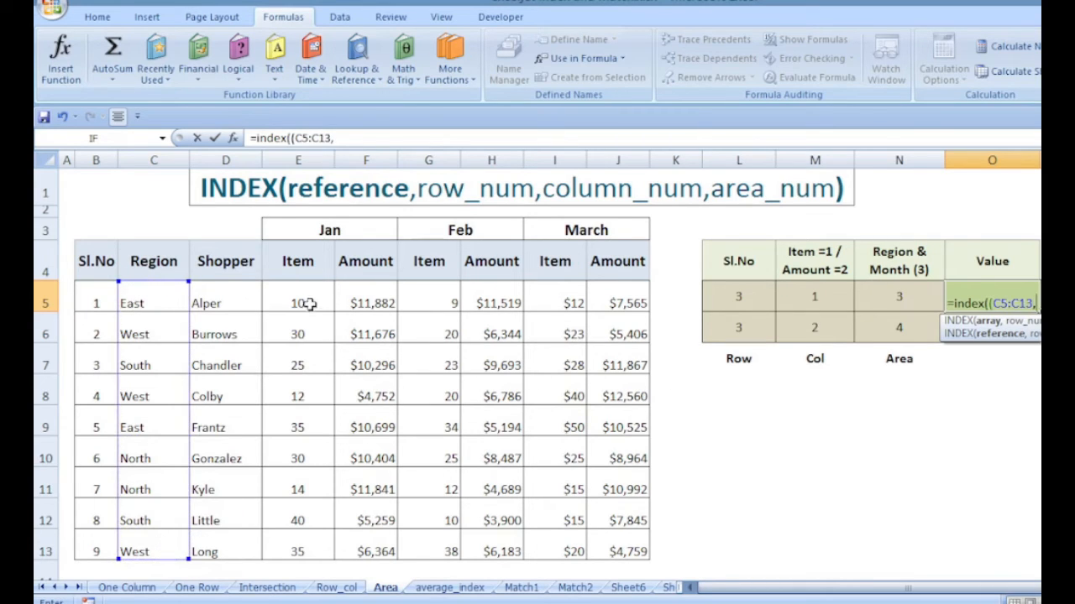
{"action": "left_click_drag", "start_coordinate": [307, 302], "coordinate": [366, 545]}
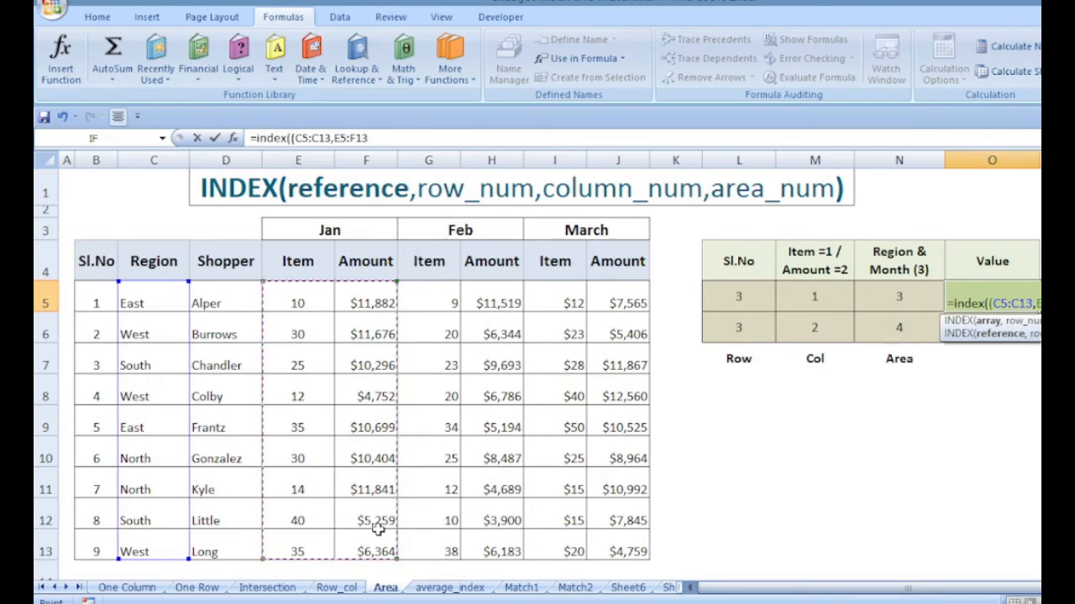
{"action": "type", "text": ","}
{"action": "left_click_drag", "start_coordinate": [443, 297], "coordinate": [475, 529]}
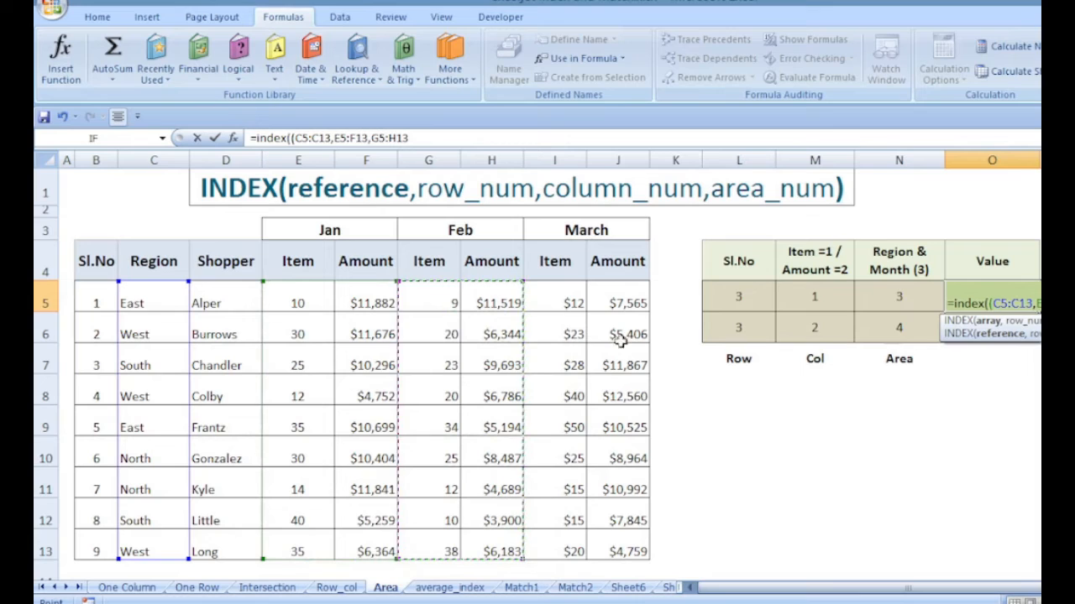
{"action": "type", "text": ","}
{"action": "left_click_drag", "start_coordinate": [576, 302], "coordinate": [621, 527]}
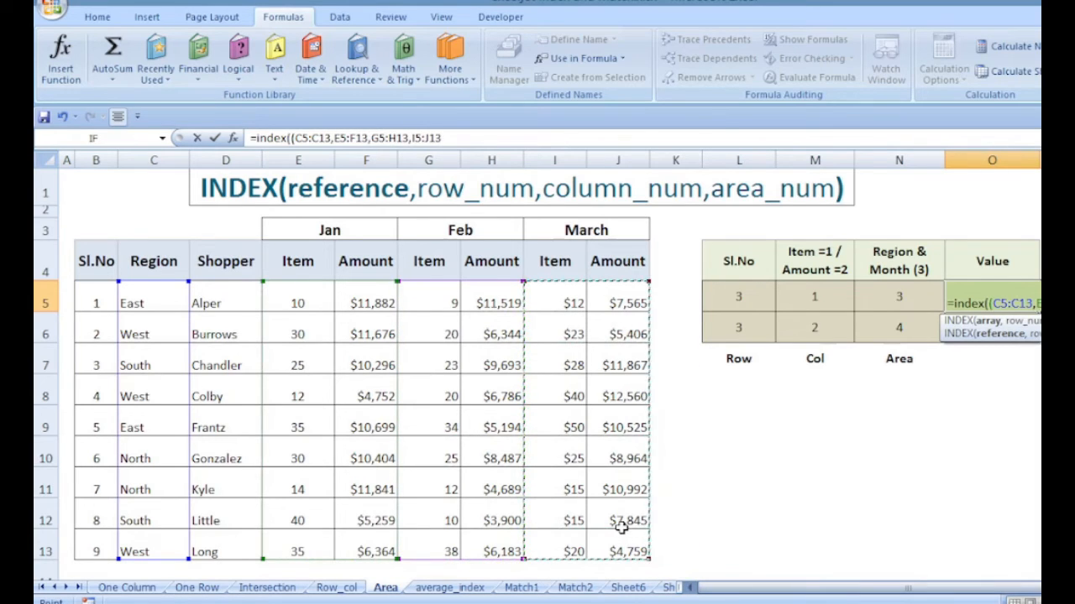
{"action": "type", "text": ")"}
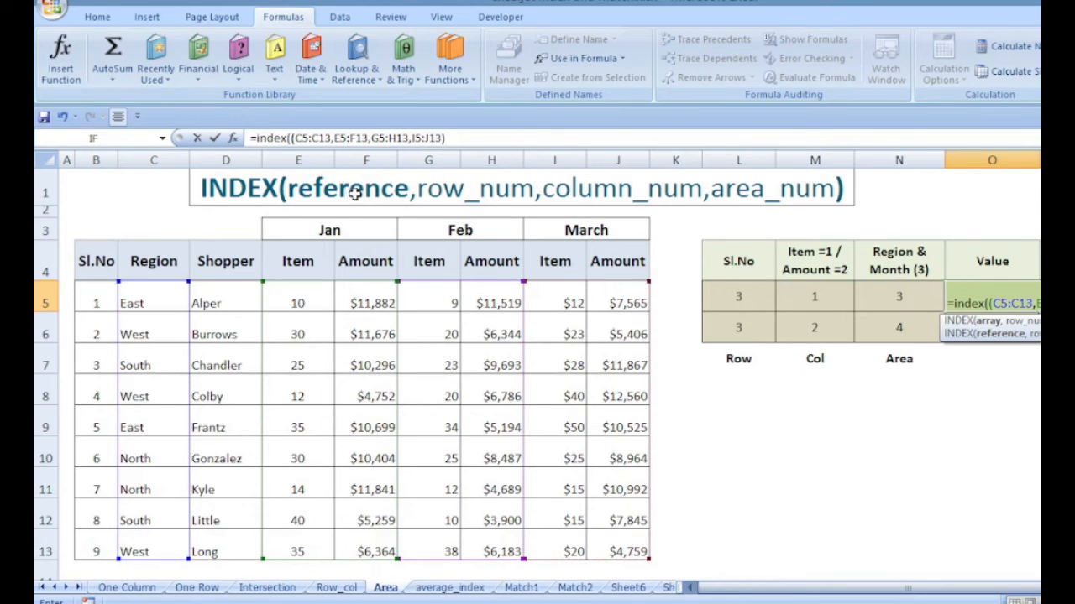
Complete the INDEX formula in O5 with L5 as row, M5 as column and N5 as area, and highlight row 7 to check it
{"action": "type", "text": ","}
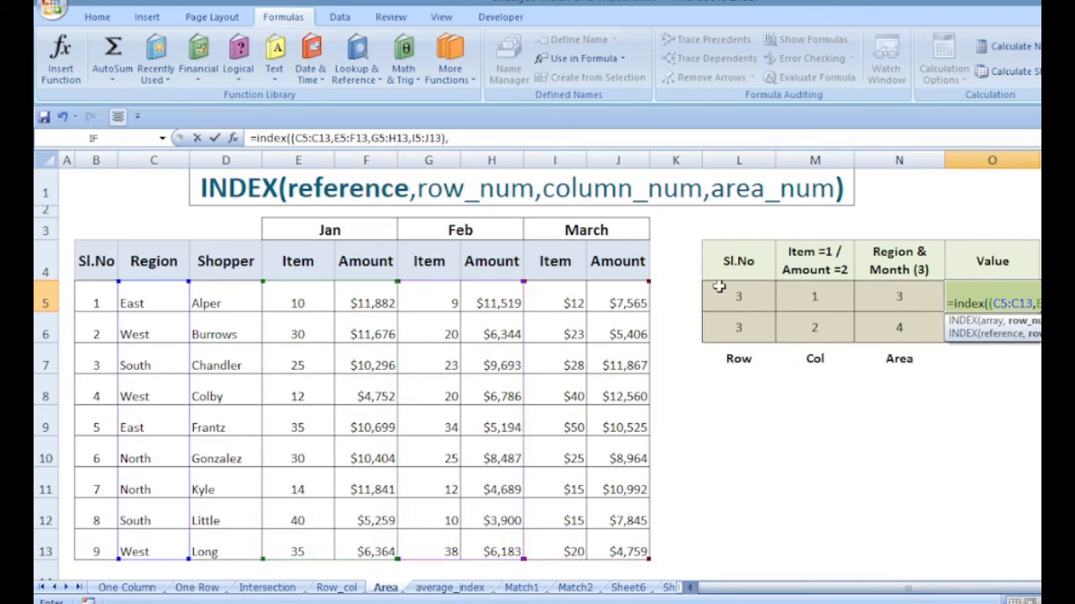
{"action": "left_click", "coordinate": [747, 300]}
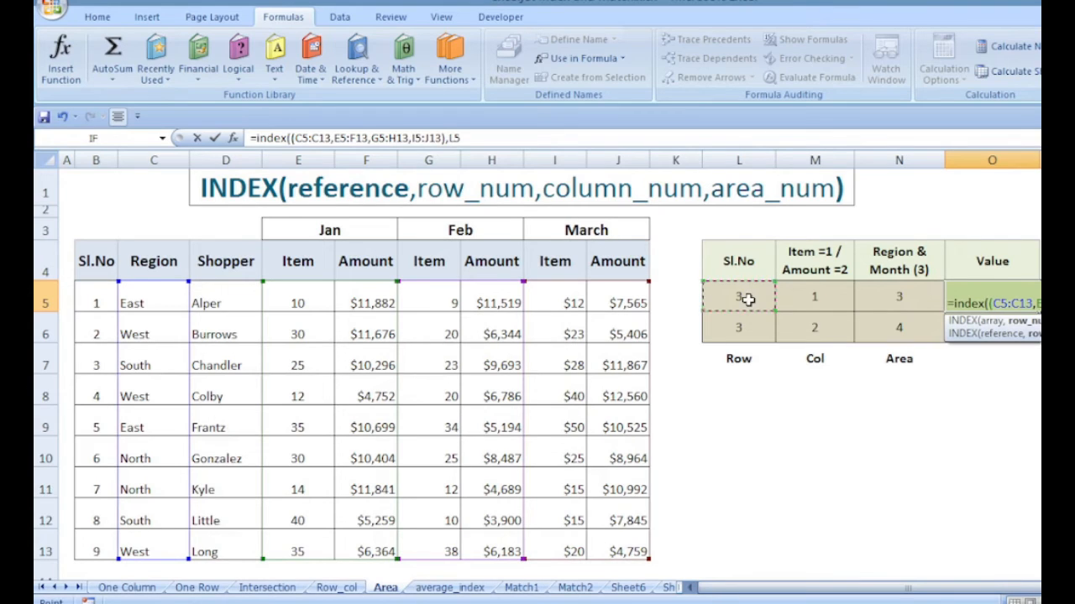
{"action": "type", "text": ","}
{"action": "left_click", "coordinate": [804, 295]}
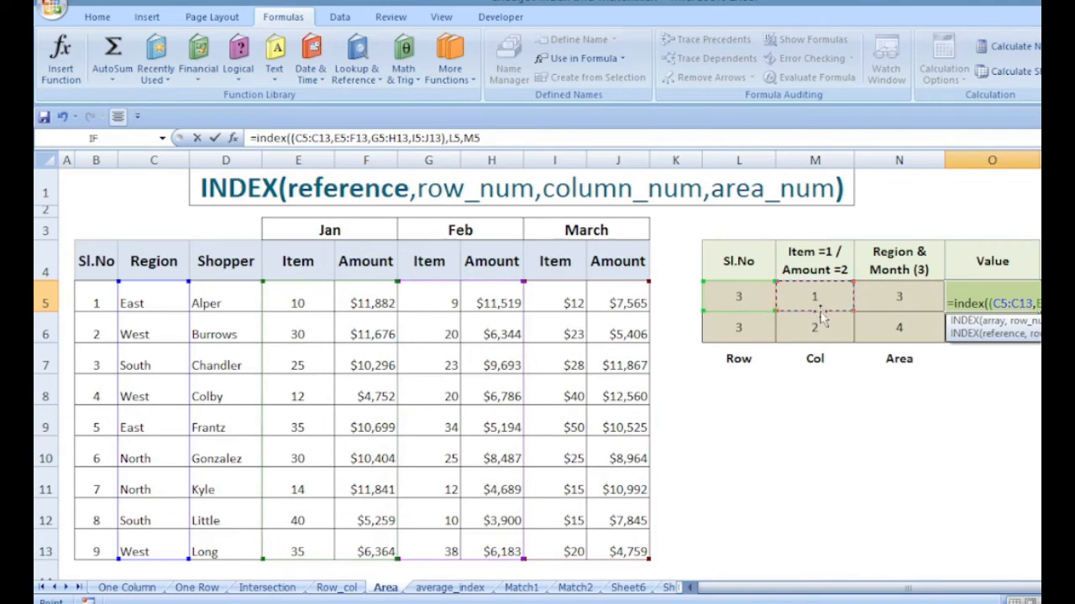
{"action": "type", "text": ","}
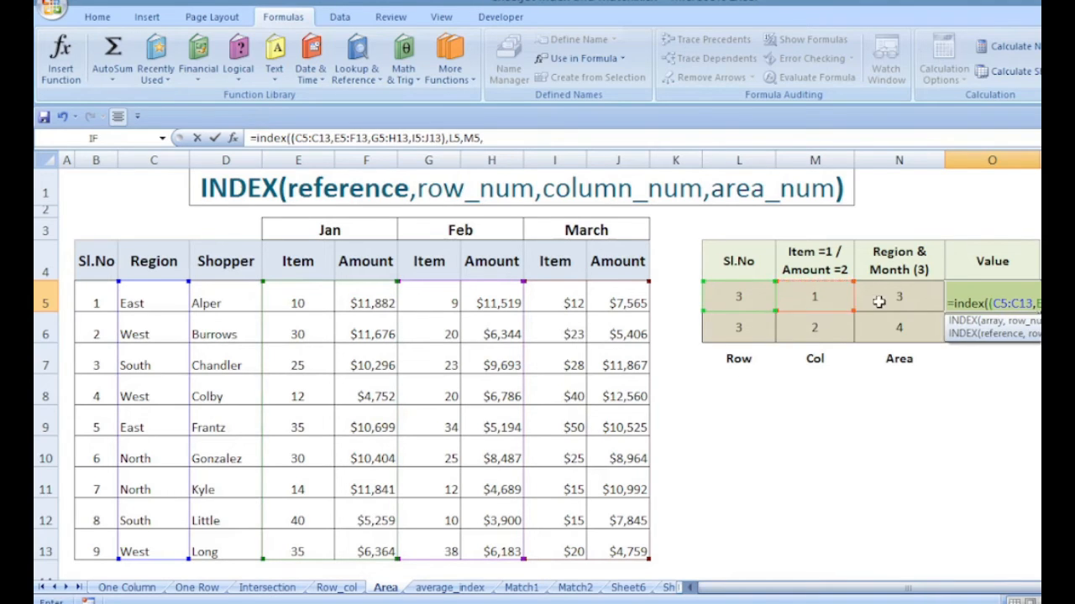
{"action": "left_click", "coordinate": [894, 298]}
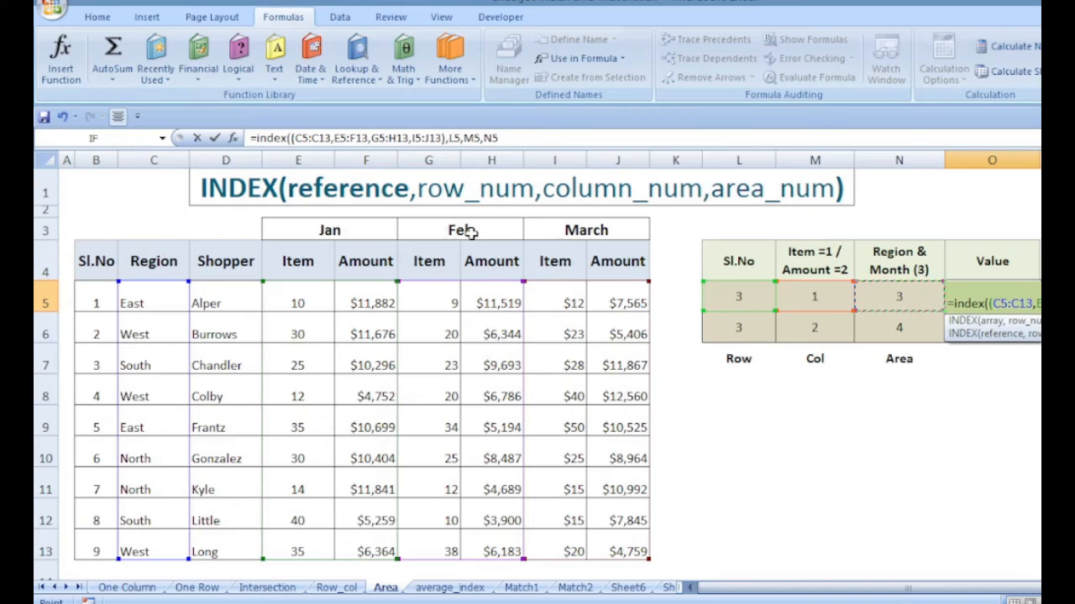
{"action": "type", "text": ")"}
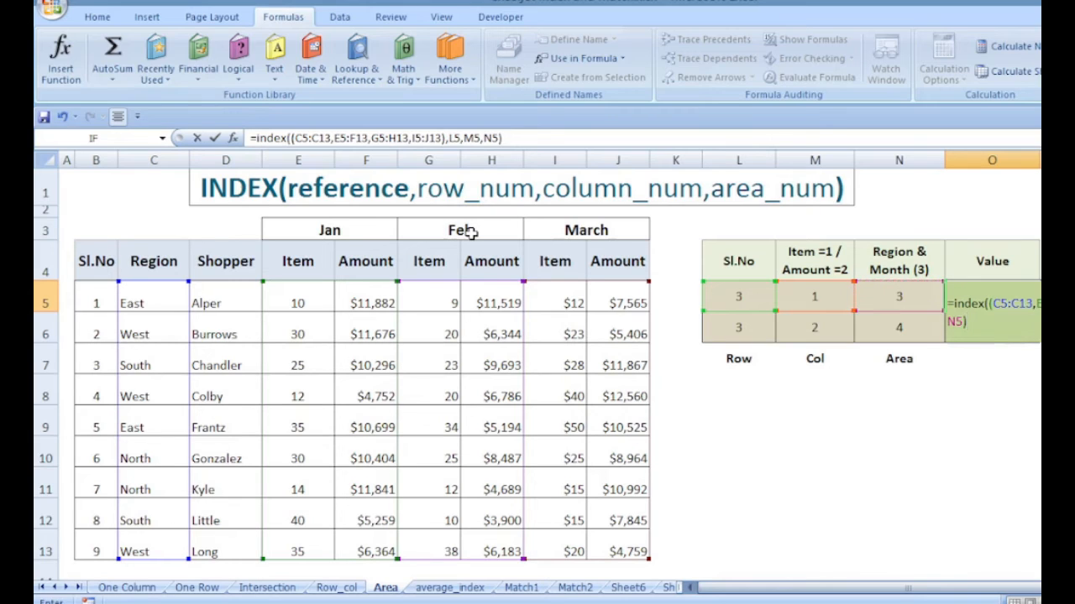
{"action": "key", "text": "Return"}
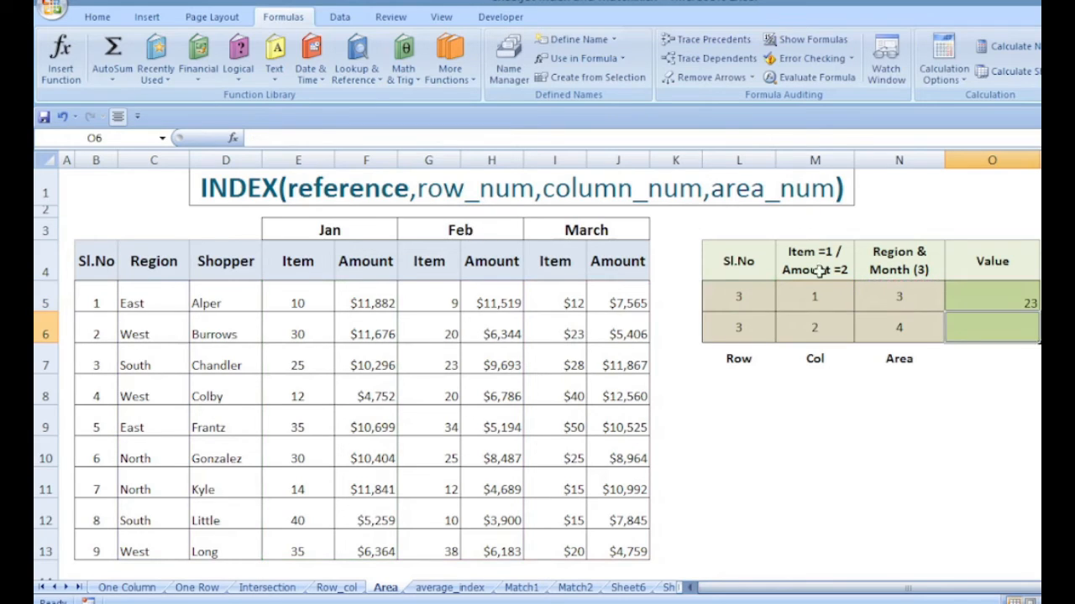
{"action": "left_click", "coordinate": [43, 363]}
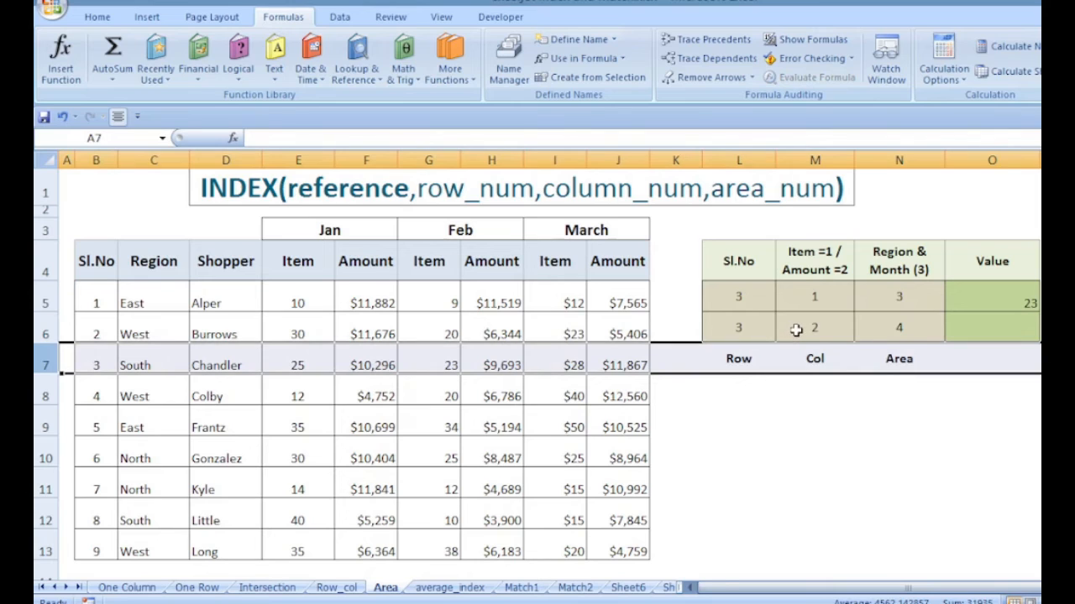
Define the workbook-scoped name Region, referring to C5:C13, E5:F13, G5:H13 and I5:J13 on the Area sheet
{"action": "left_click", "coordinate": [961, 328]}
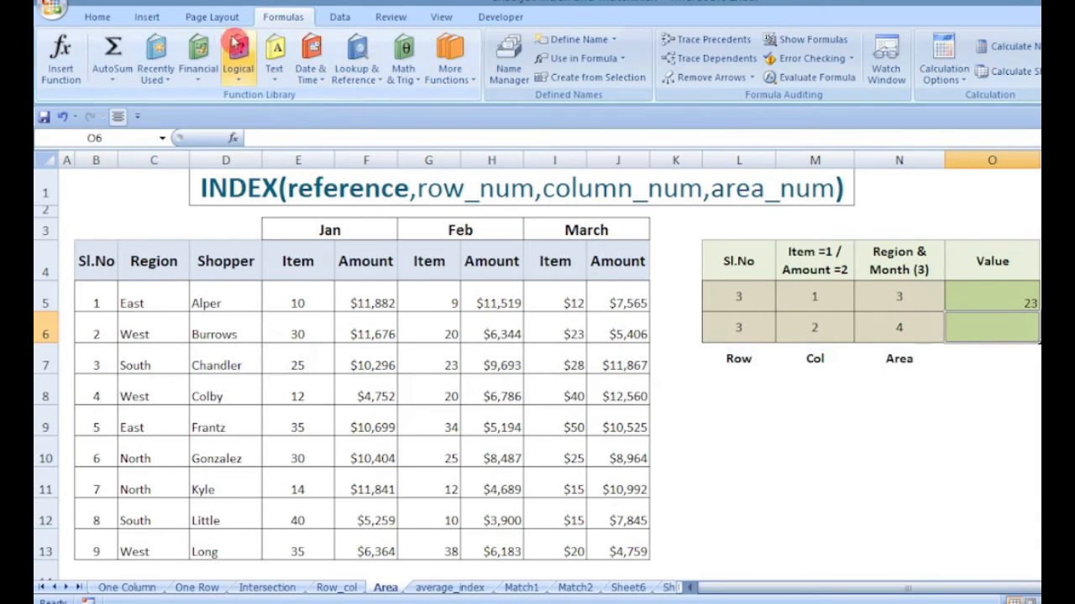
{"action": "left_click", "coordinate": [593, 41]}
{"action": "left_click", "coordinate": [782, 225]}
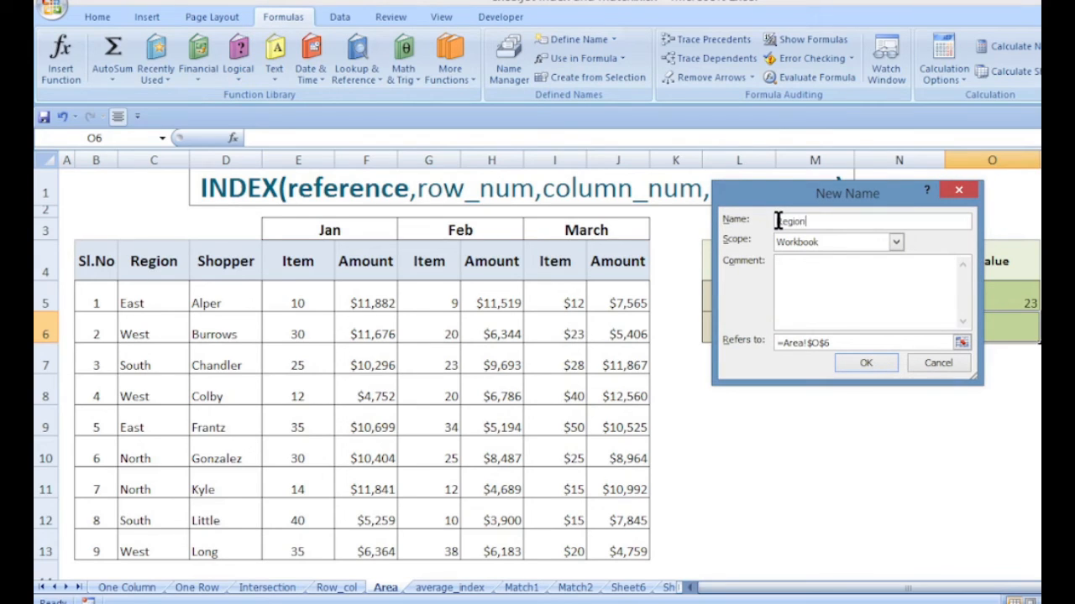
{"action": "type", "text": "Region"}
{"action": "left_click_drag", "start_coordinate": [839, 344], "coordinate": [702, 327]}
{"action": "type", "text": "="}
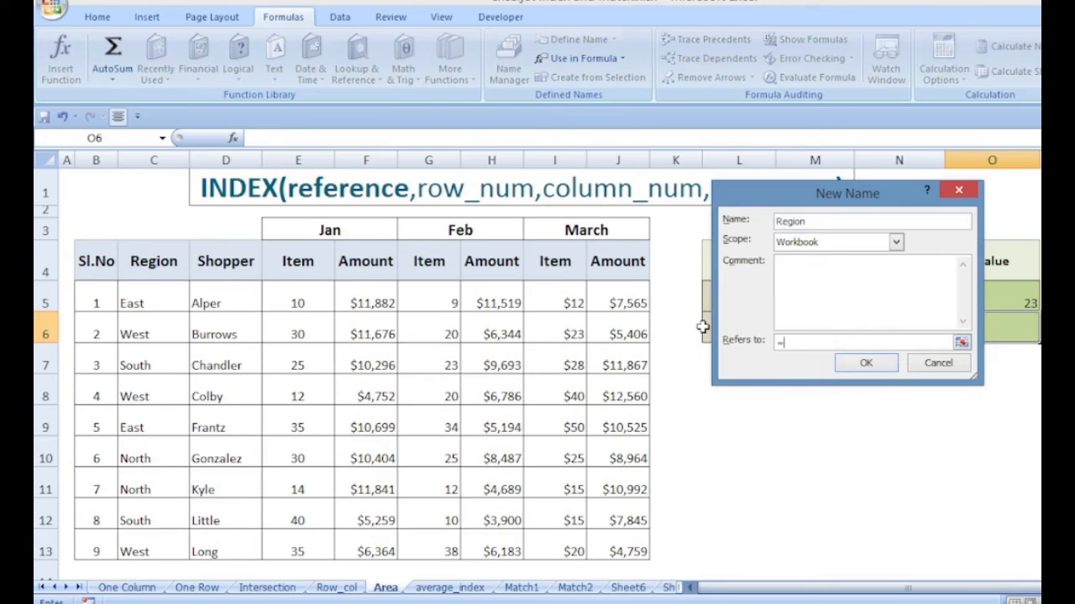
{"action": "left_click_drag", "start_coordinate": [144, 302], "coordinate": [147, 551]}
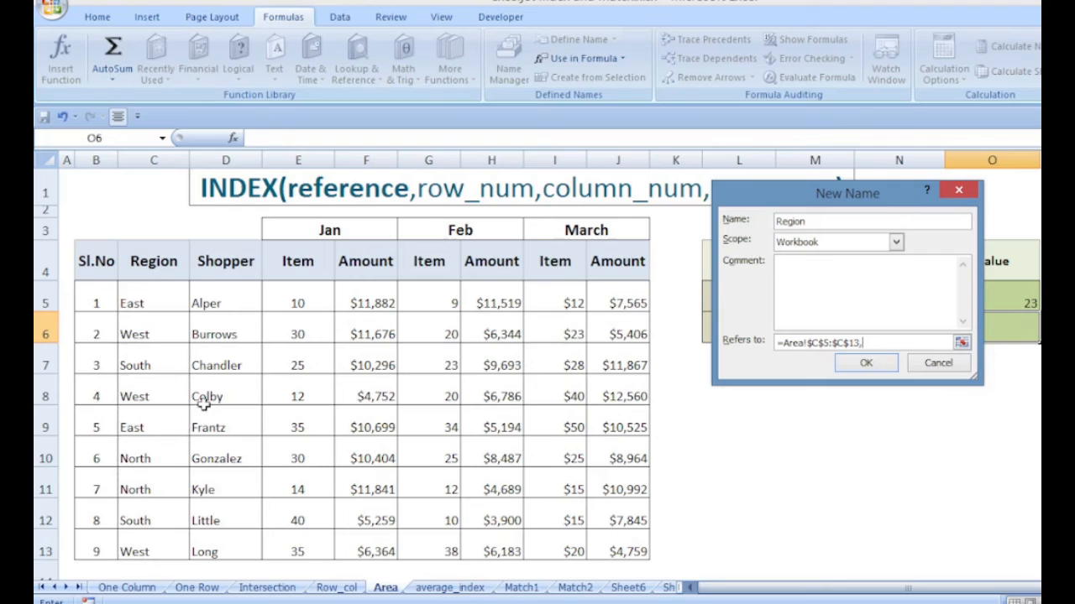
{"action": "type", "text": ","}
{"action": "left_click_drag", "start_coordinate": [300, 301], "coordinate": [376, 552]}
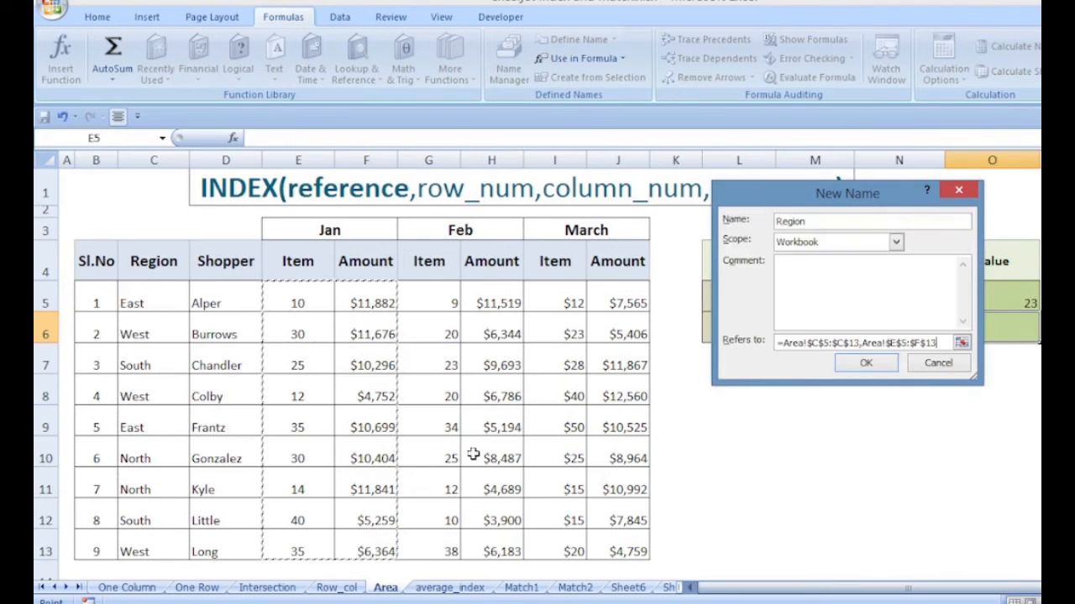
{"action": "type", "text": ","}
{"action": "left_click_drag", "start_coordinate": [441, 299], "coordinate": [487, 552]}
{"action": "type", "text": ",Area!$G$5:$H$13,"}
{"action": "left_click_drag", "start_coordinate": [572, 304], "coordinate": [611, 552]}
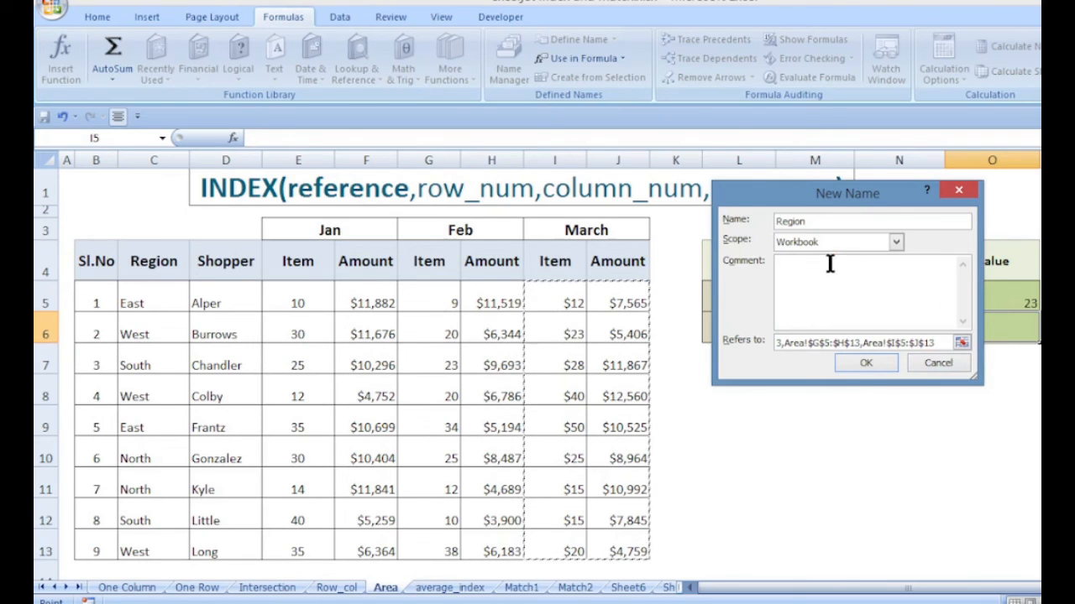
{"action": "left_click", "coordinate": [873, 364]}
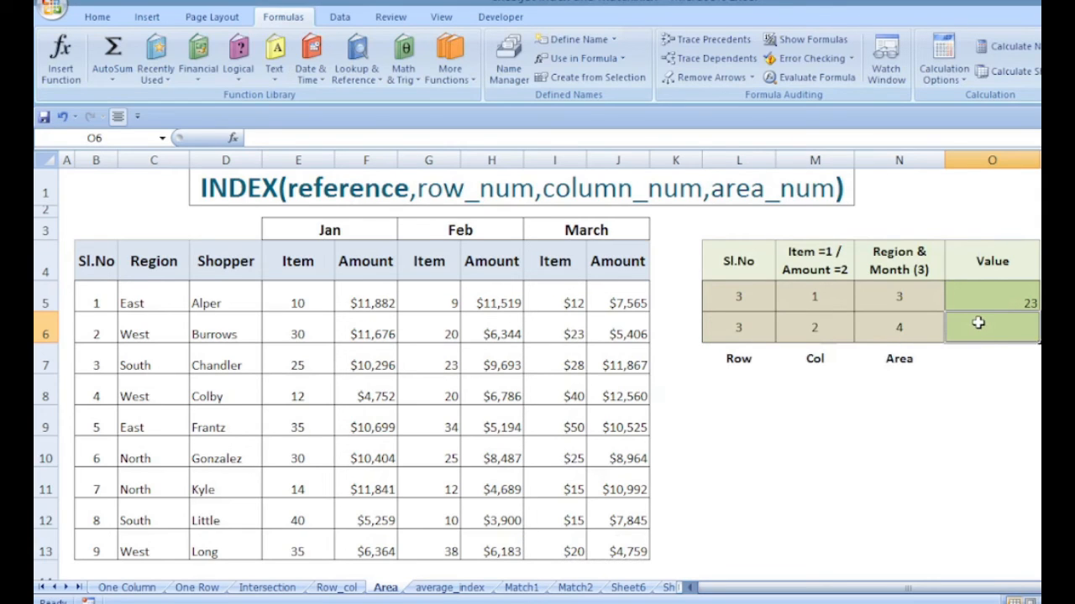
Start an INDEX formula in the Value cell O6 with the defined name Region as its reference
{"action": "type", "text": "=index"}
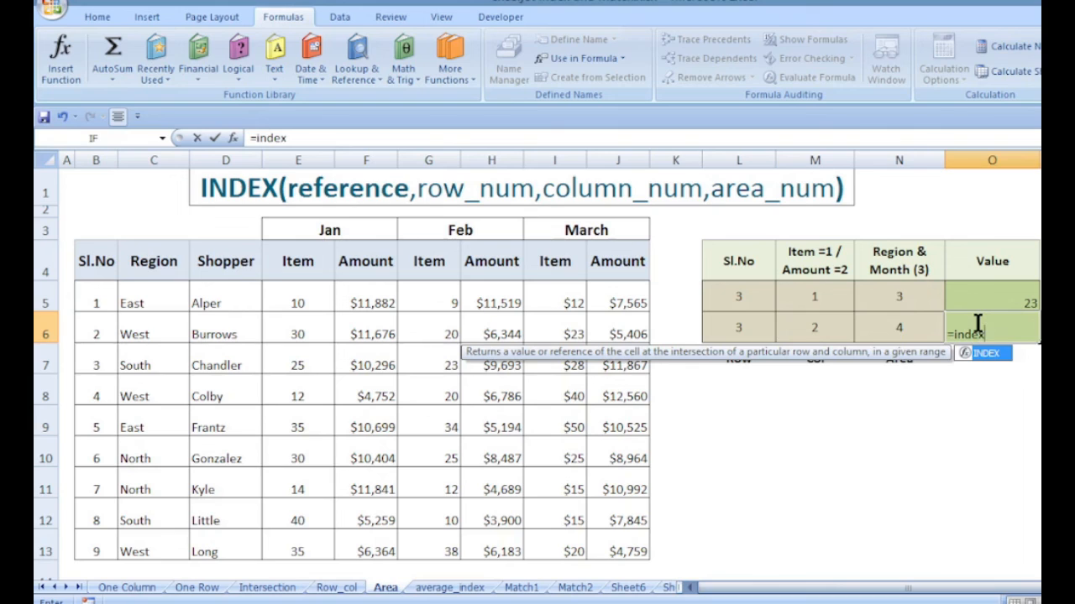
{"action": "type", "text": "("}
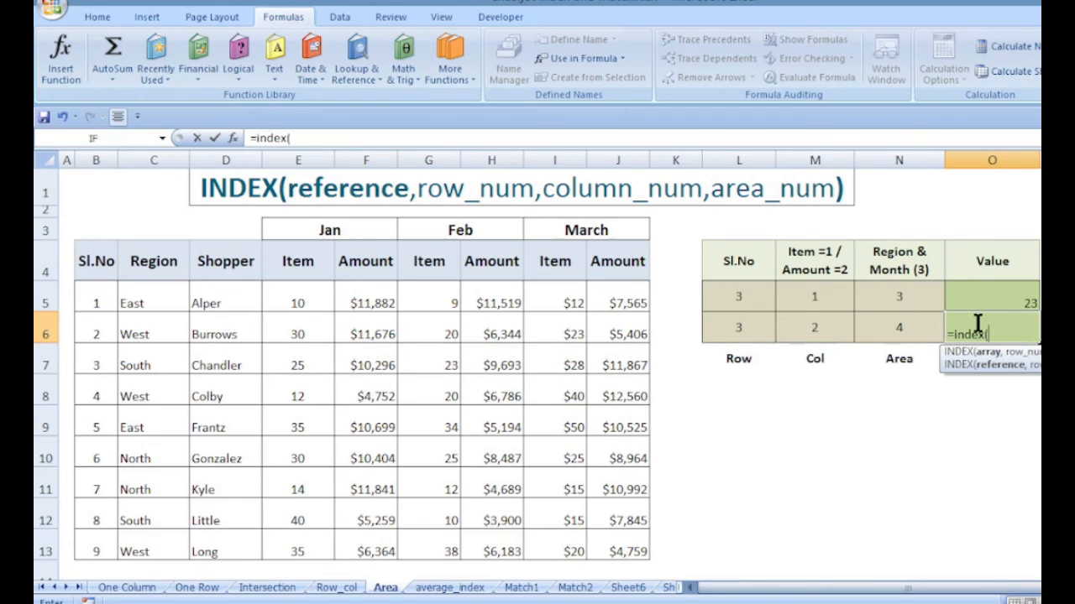
{"action": "key", "text": "F3"}
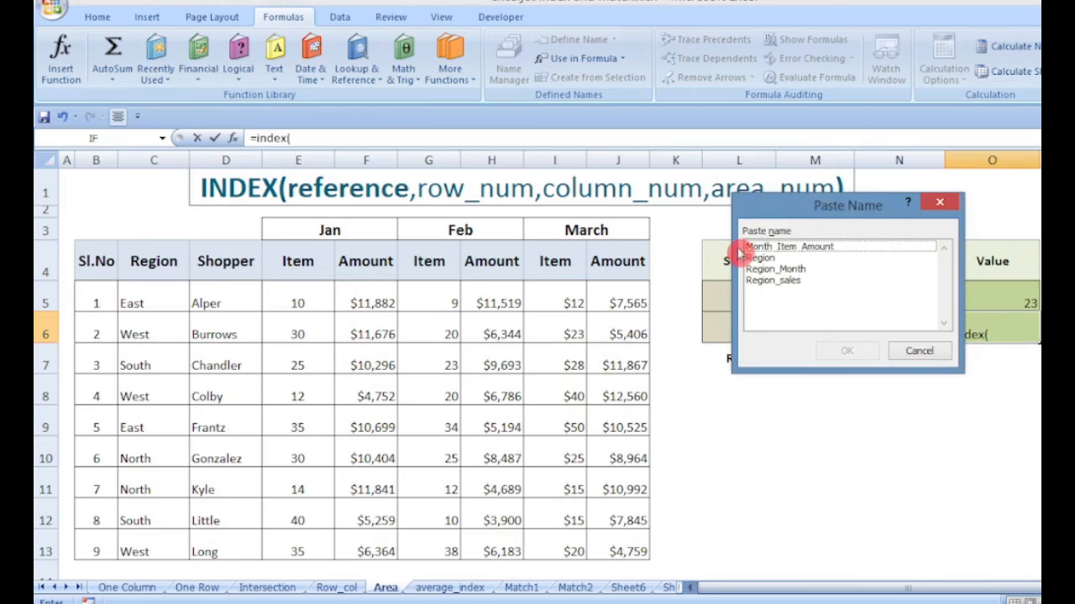
{"action": "left_click", "coordinate": [761, 263]}
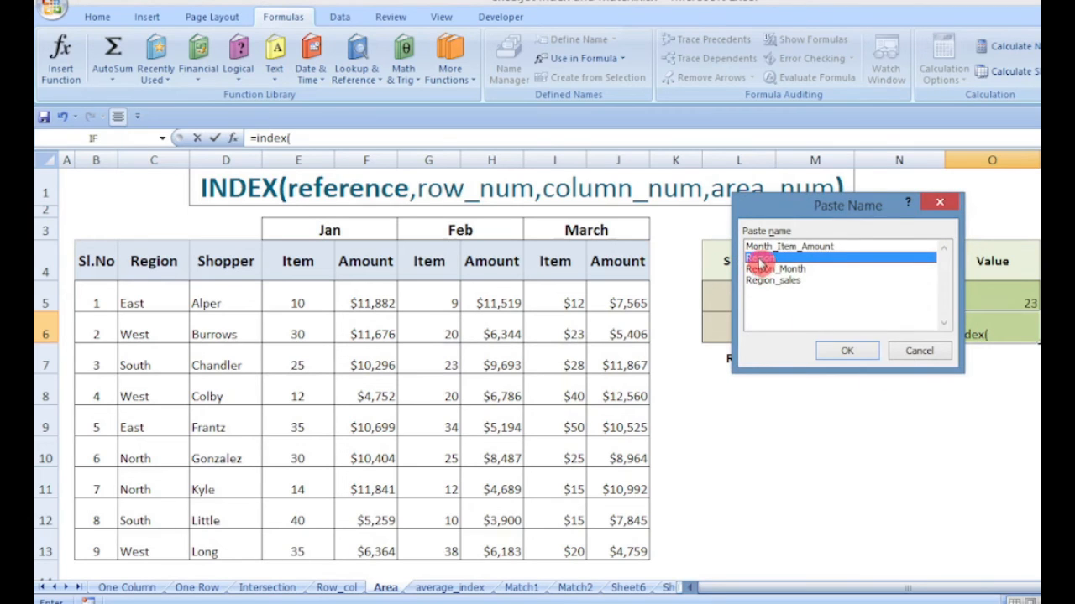
{"action": "left_click", "coordinate": [865, 353]}
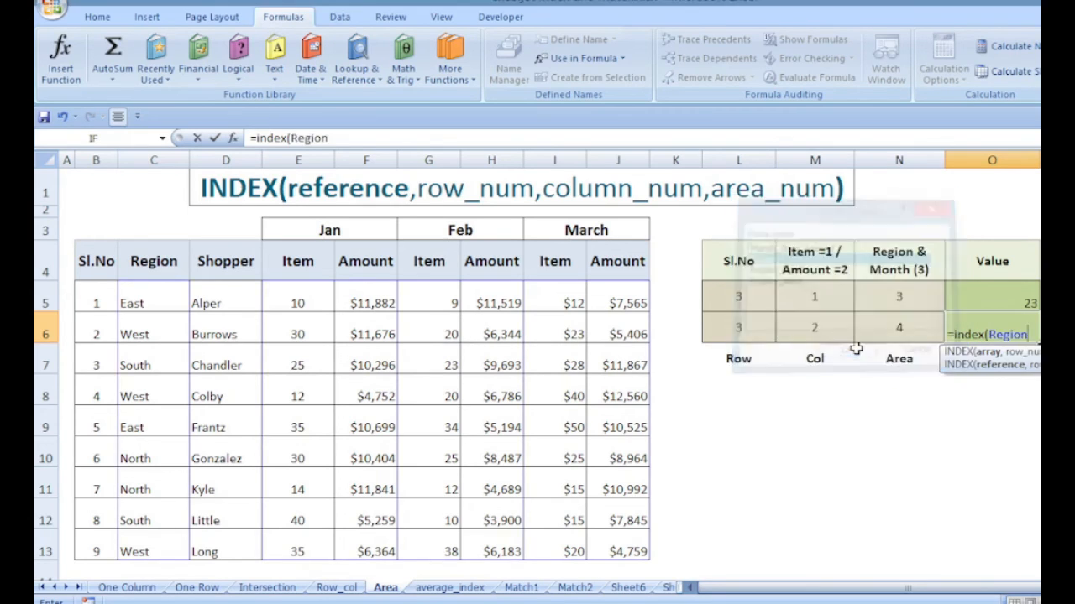
Complete the O6 formula as =INDEX(Region,L6,M6,N6) and highlight row 7 to check it
{"action": "type", "text": ","}
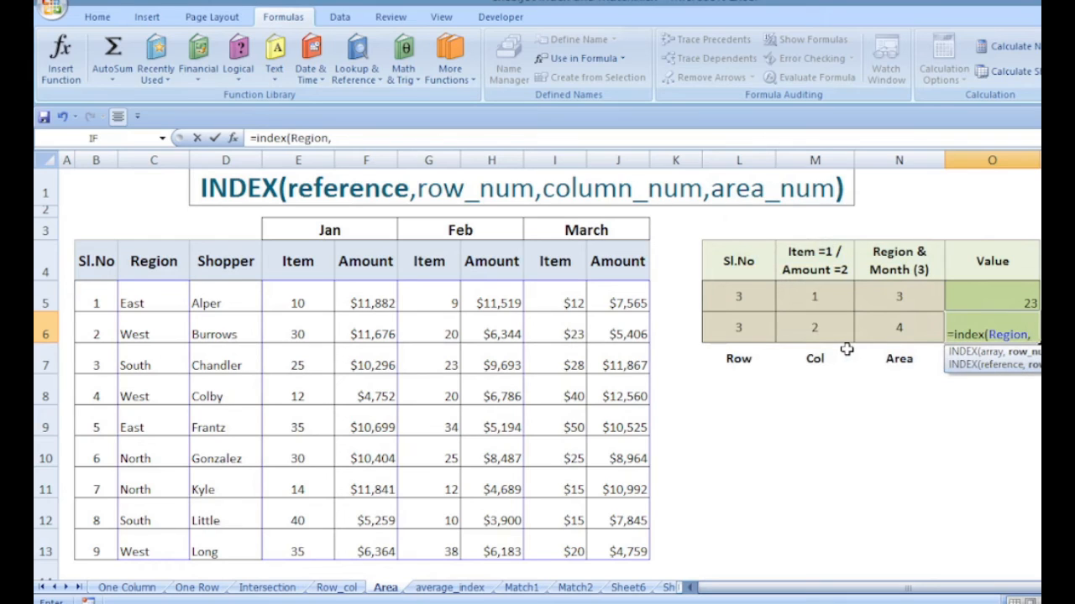
{"action": "left_click", "coordinate": [720, 329]}
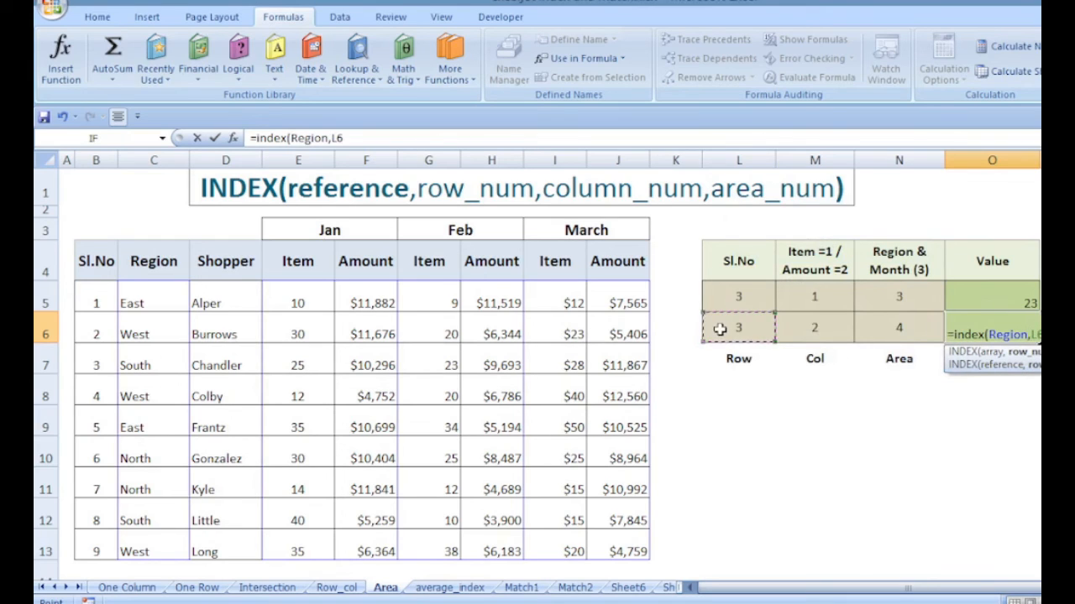
{"action": "type", "text": ","}
{"action": "left_click", "coordinate": [818, 325]}
{"action": "type", "text": ","}
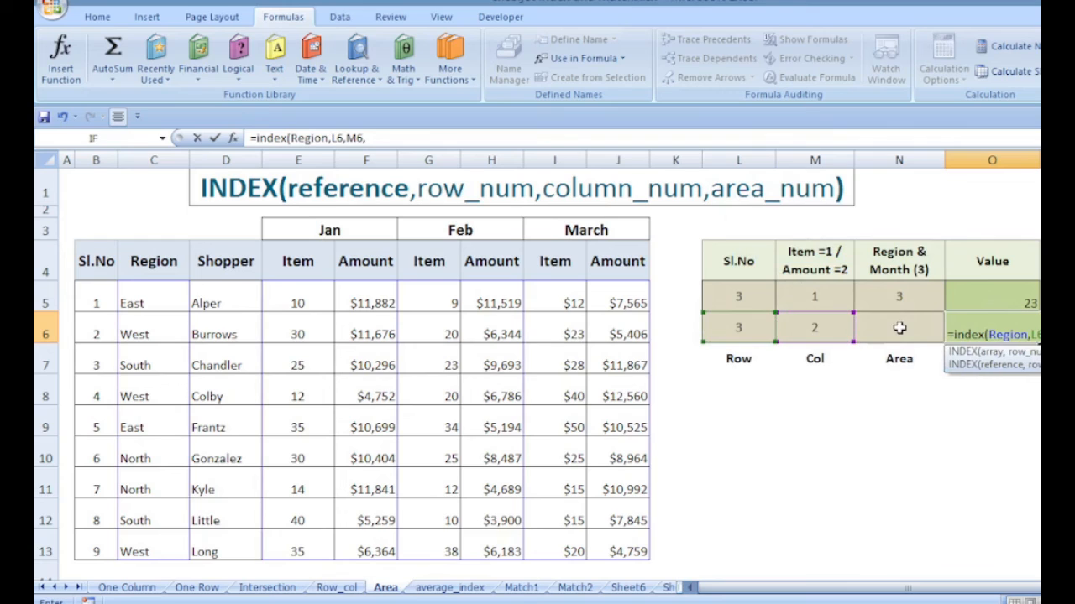
{"action": "left_click", "coordinate": [899, 328]}
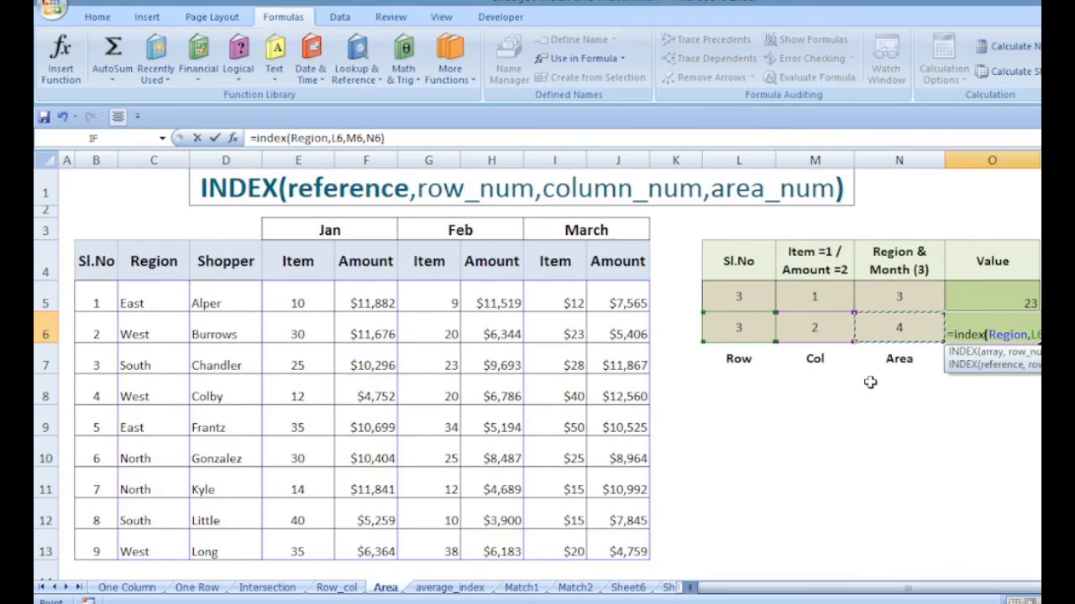
{"action": "type", "text": ")"}
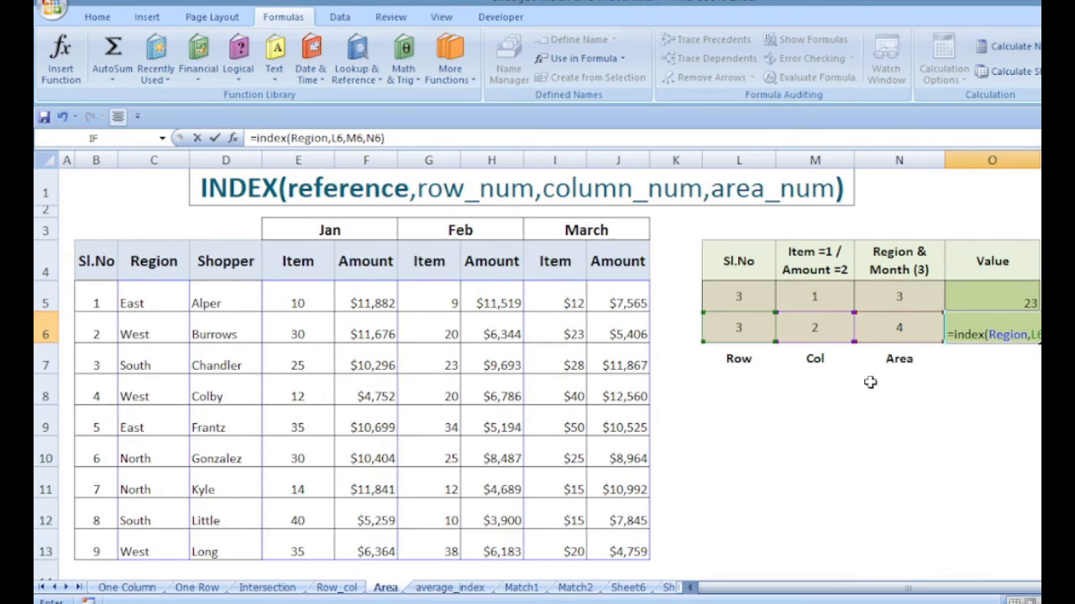
{"action": "key", "text": "Return"}
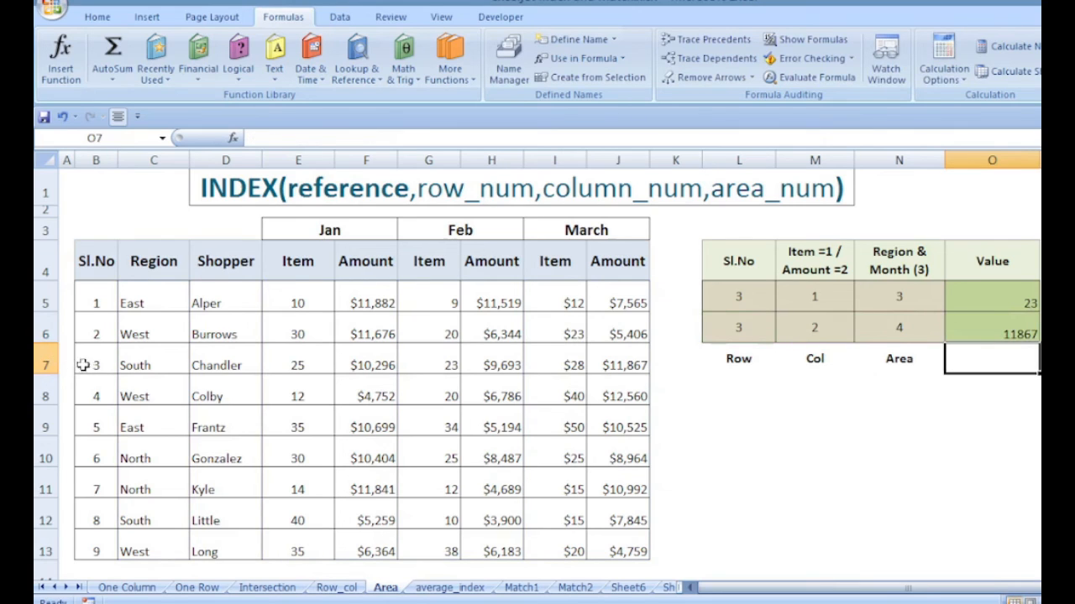
{"action": "left_click", "coordinate": [40, 359]}
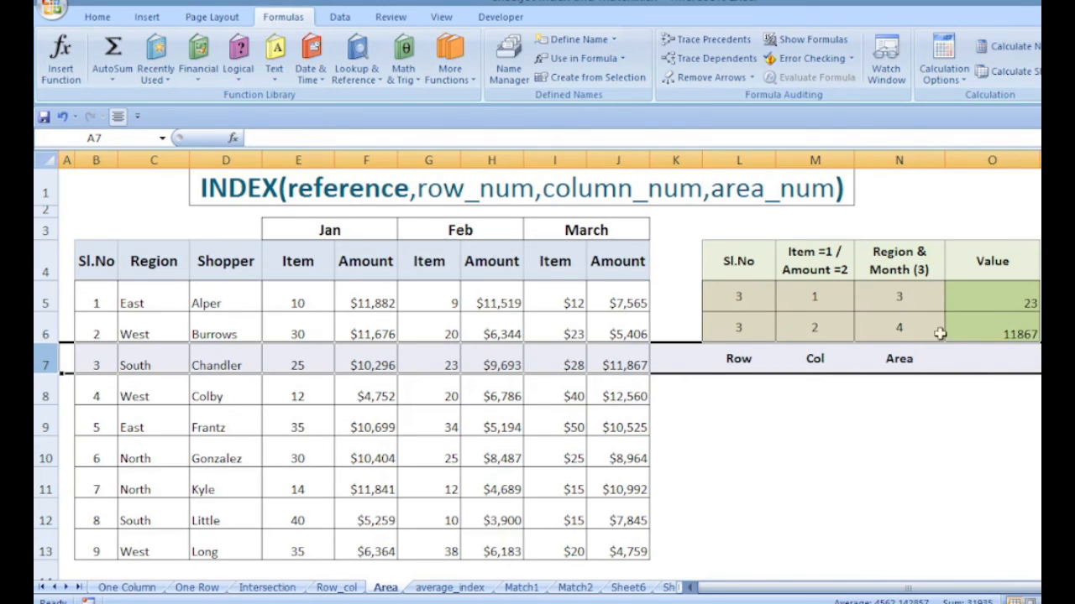
Set the column number in M6 to 1 and select the matching March Item cell I7 for comparison
{"action": "double_click", "coordinate": [810, 328]}
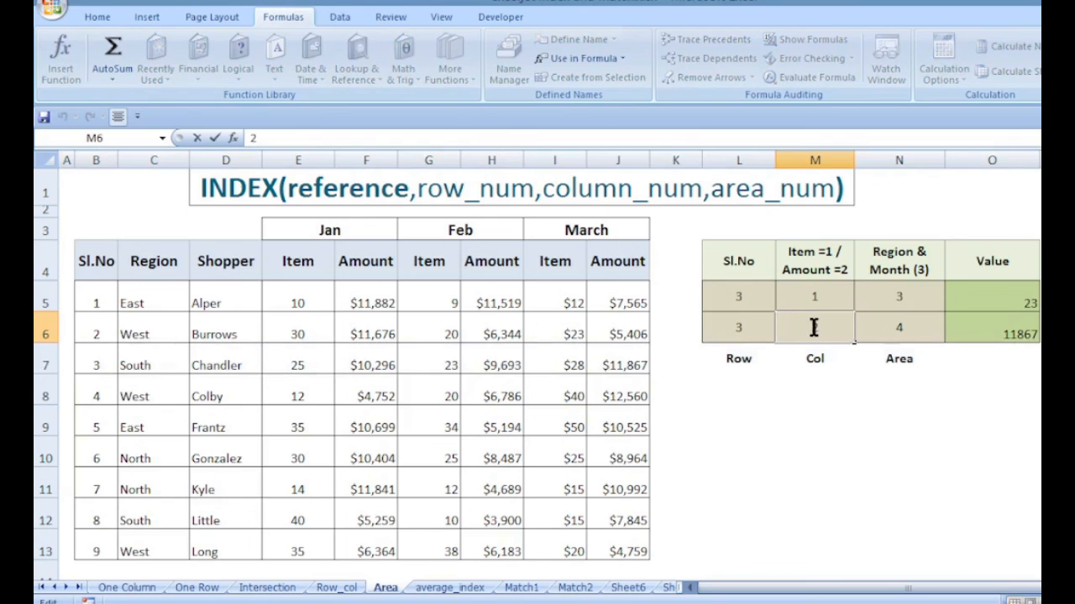
{"action": "double_click", "coordinate": [813, 327]}
{"action": "type", "text": "1"}
{"action": "key", "text": "Return"}
{"action": "left_click", "coordinate": [554, 359]}
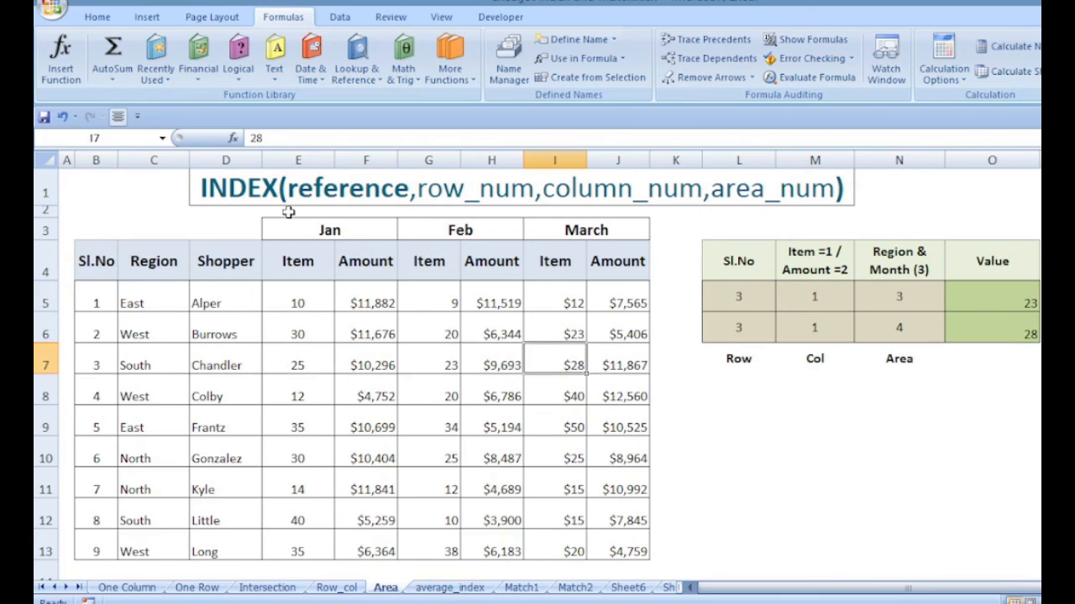
Review the INDEX examples on the One Column, One Row, Intersection and Row_col sheets, ending on the Area sheet
{"action": "left_click", "coordinate": [131, 588]}
{"action": "left_click", "coordinate": [196, 588]}
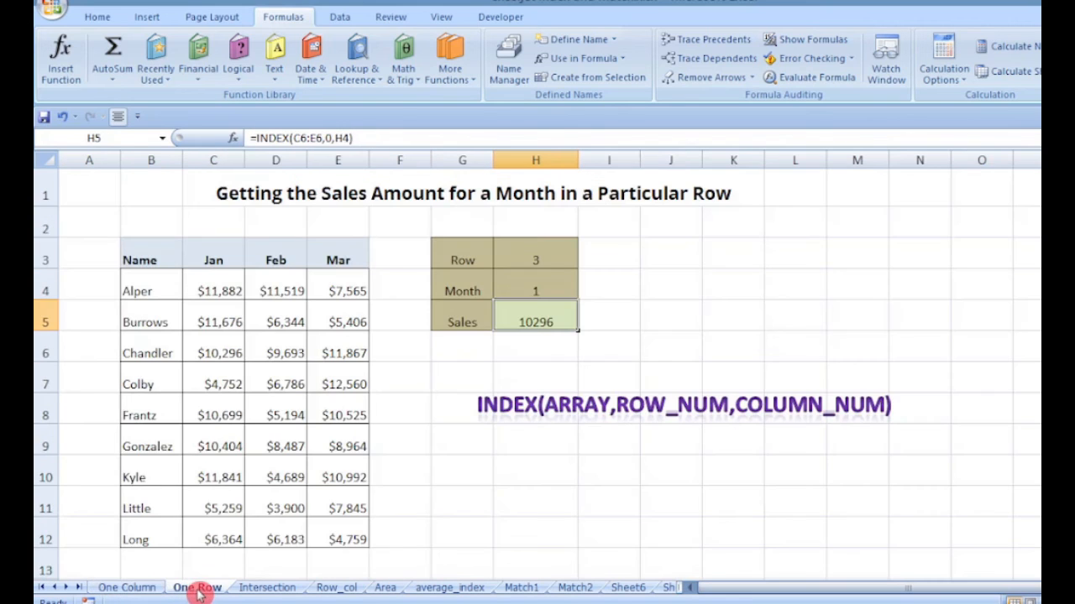
{"action": "left_click", "coordinate": [268, 589]}
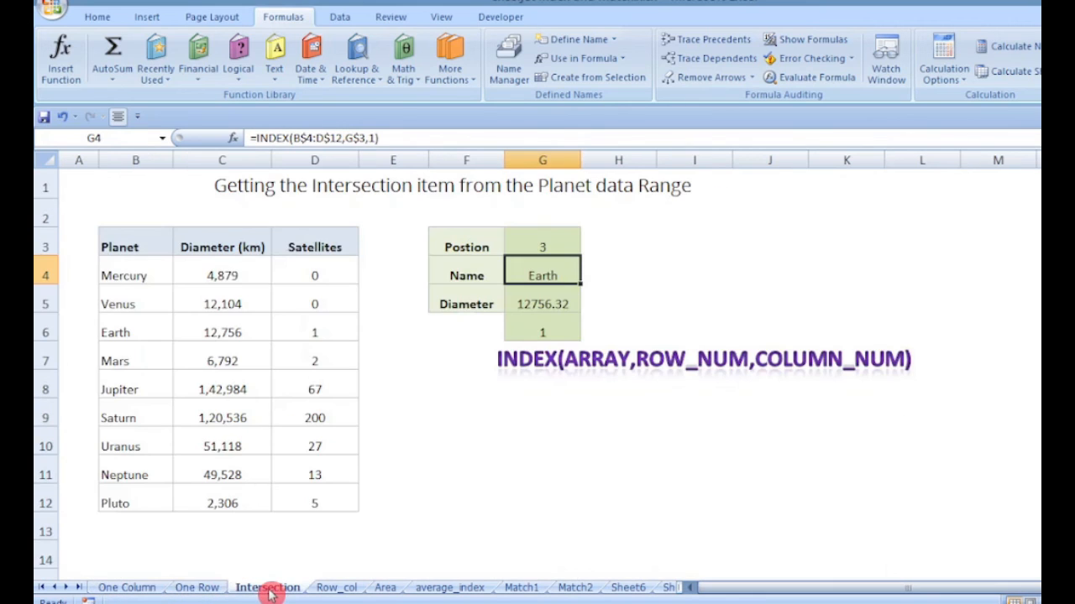
{"action": "left_click", "coordinate": [336, 588]}
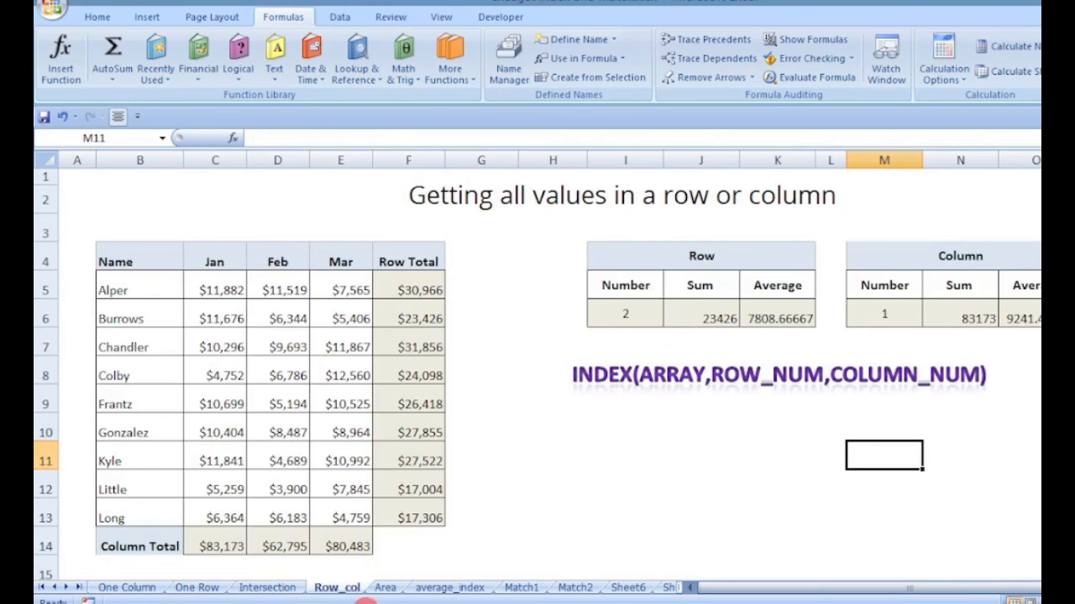
{"action": "left_click", "coordinate": [385, 588]}
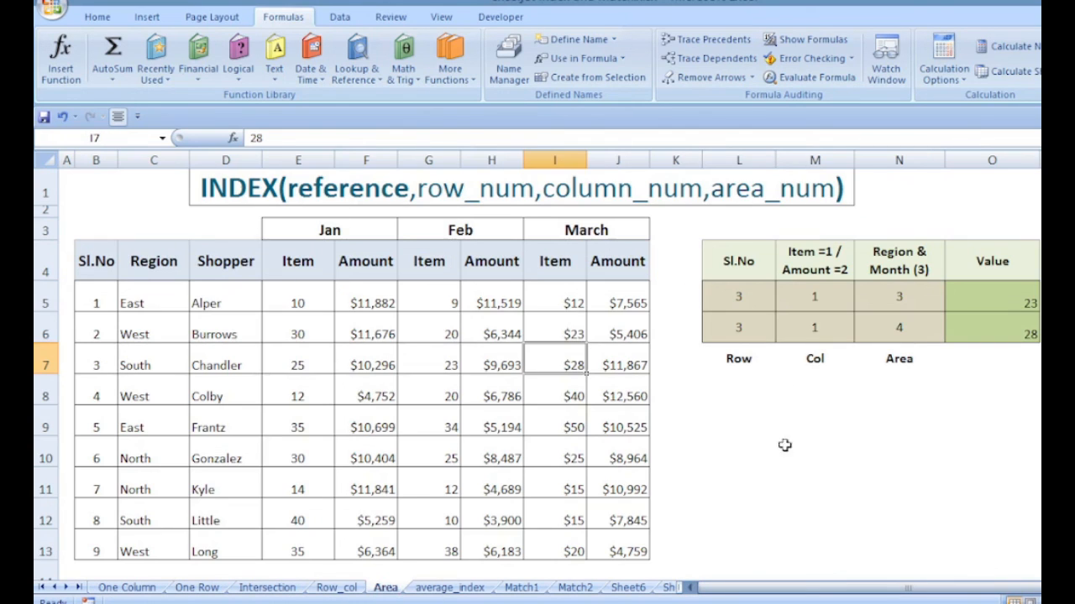